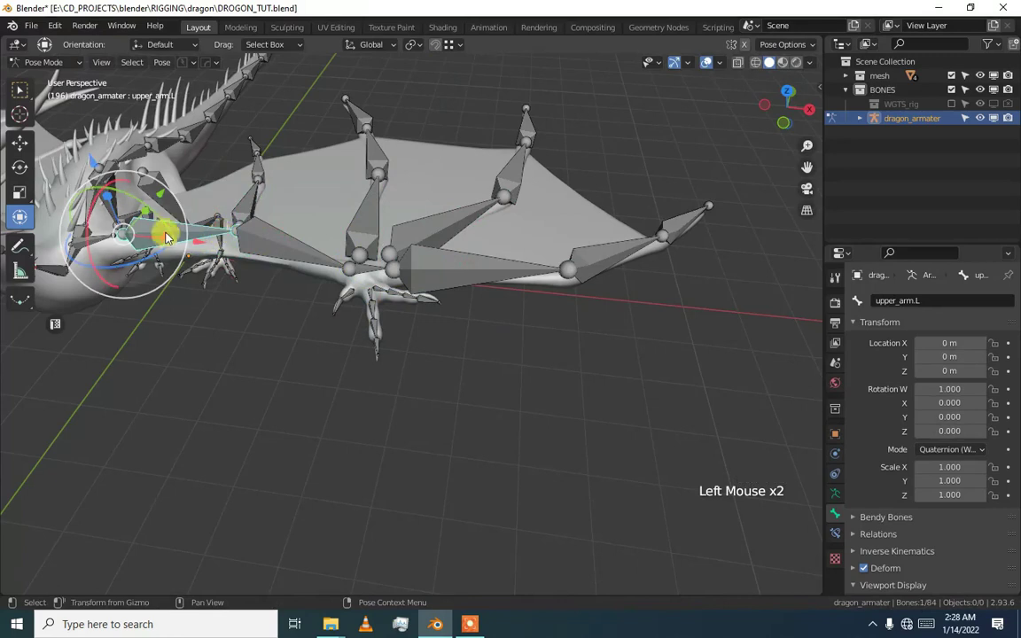
- Try moving the left upper arm bone and undo the movement
left_click_drag(164, 228, 207, 255)
key("ctrl+z")
scroll(392, 281, "up", 2)
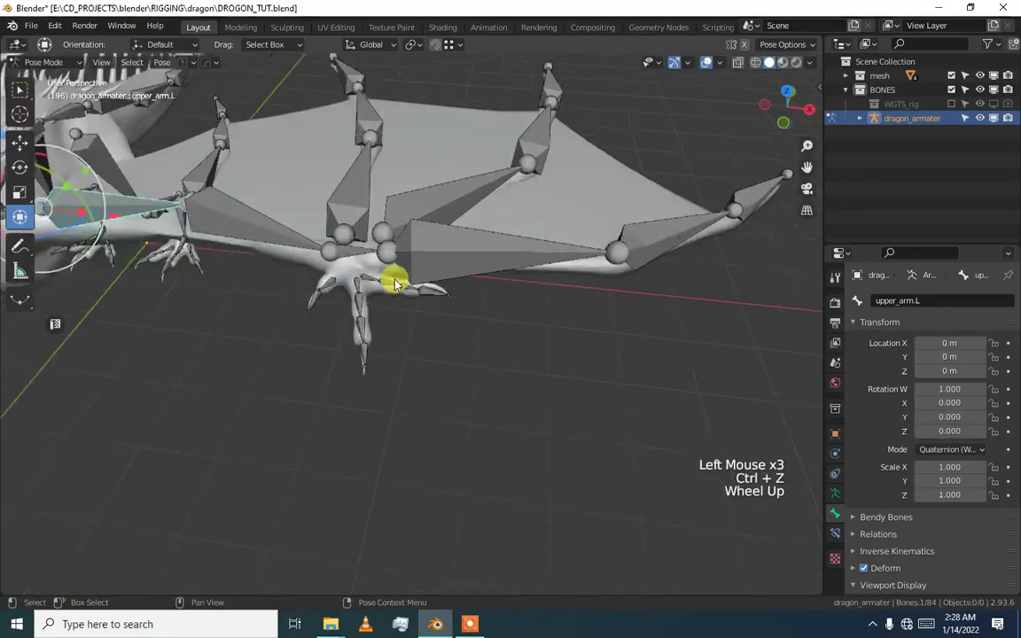
- In Edit Mode, parent the base bones of the left hand's index, middle and thumb claws to hand.L with Keep Offset
middle_click(416, 324)
middle_click_drag(417, 324, 434, 292)
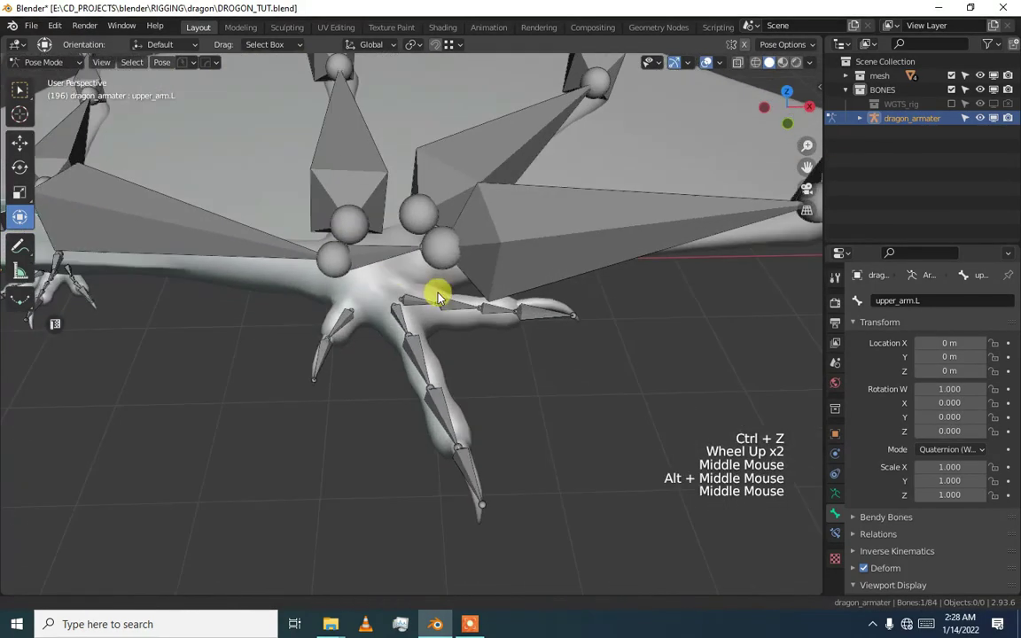
left_click(420, 299)
key("Tab")
left_click(413, 296)
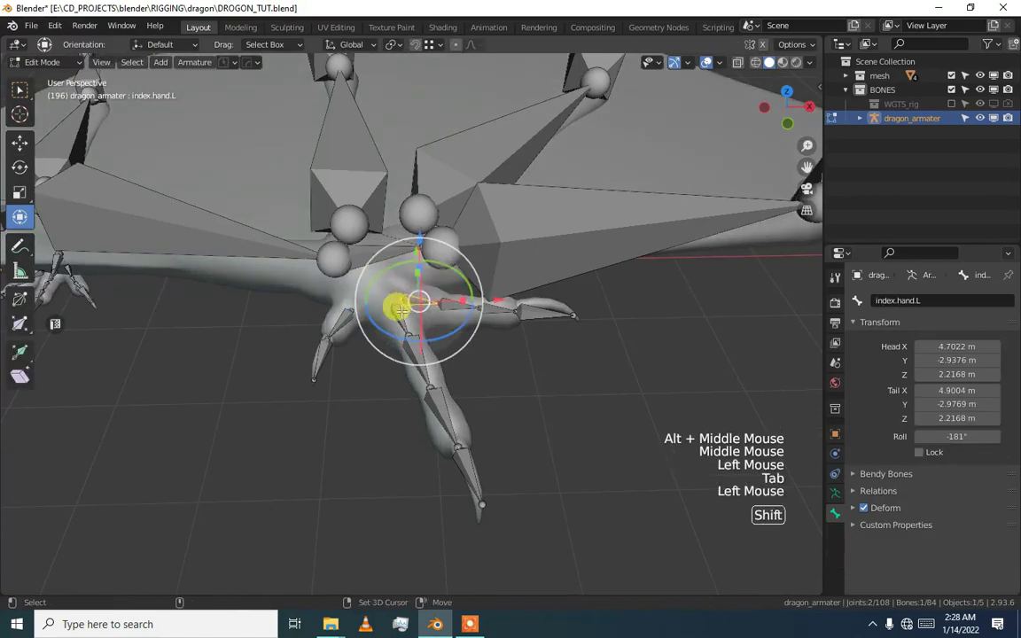
left_click(330, 310, "shift")
left_click(333, 311, "shift")
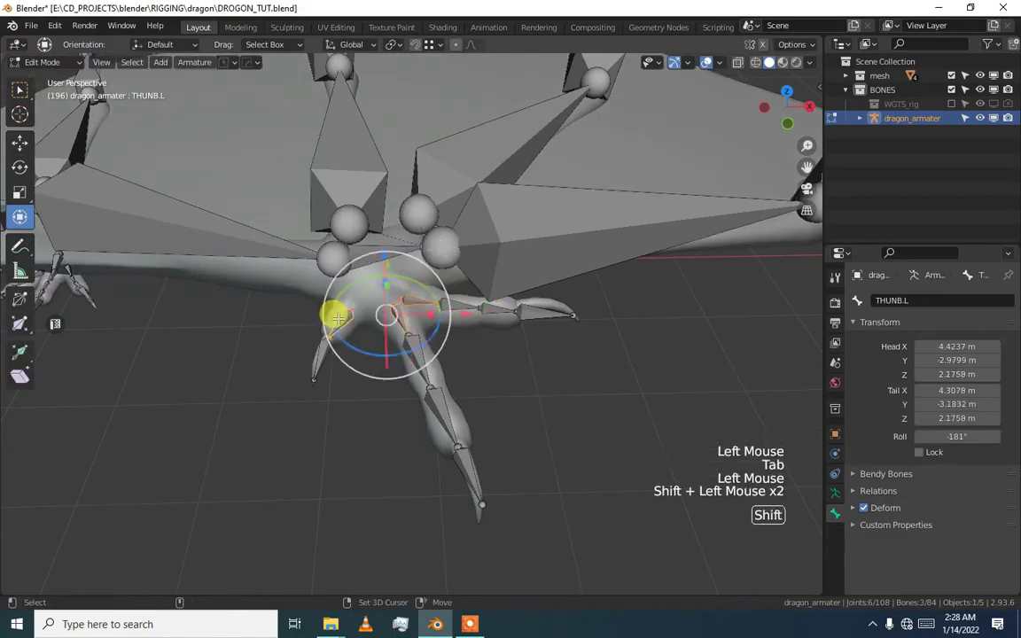
left_click(359, 266, "shift")
key("ctrl+p")
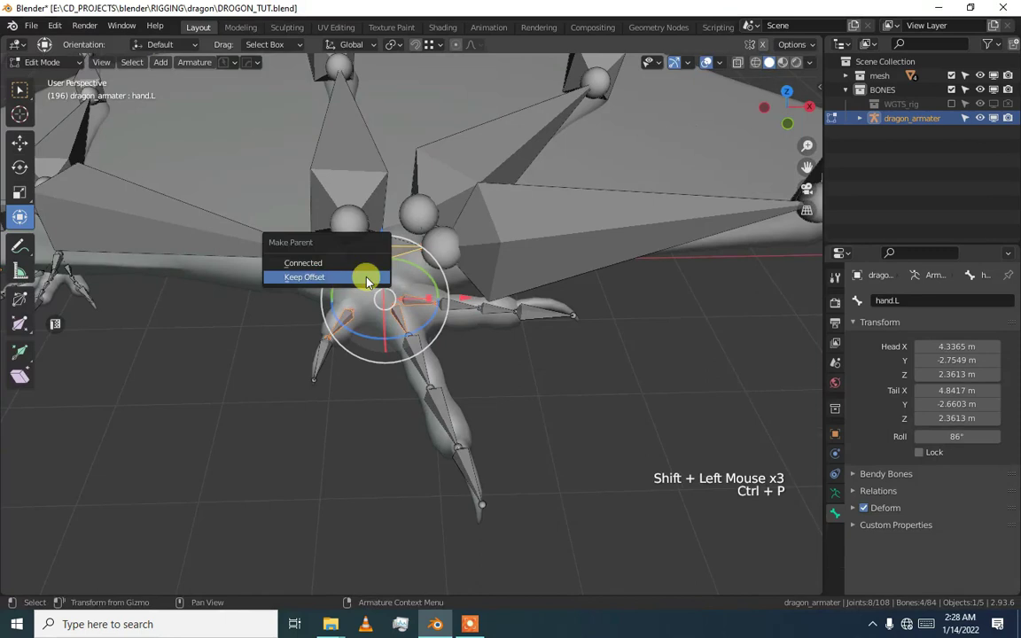
left_click(368, 280)
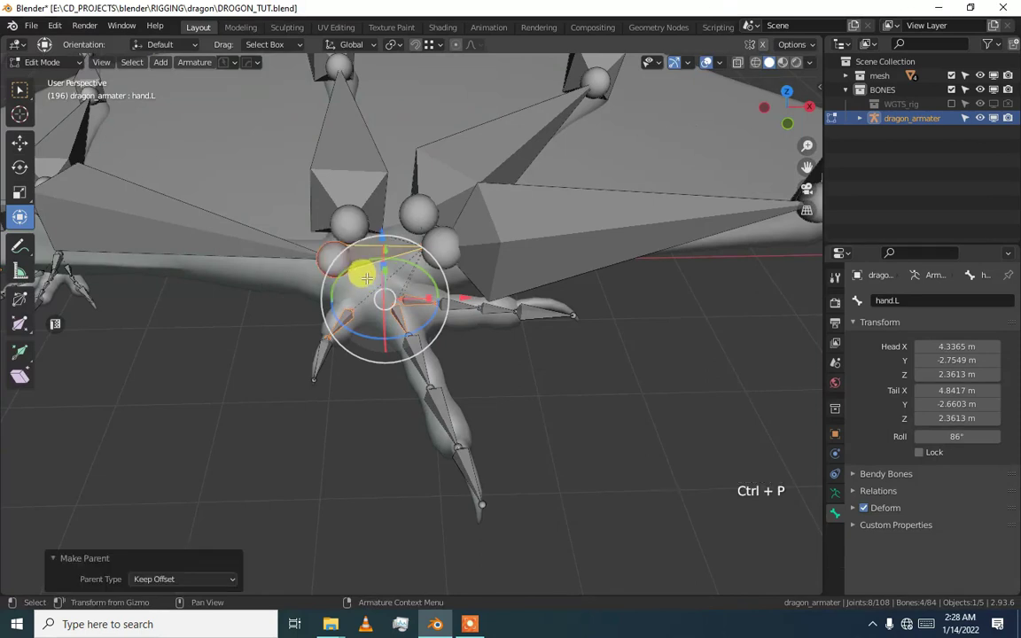
- Return dragon_armater to Pose Mode and generate its Rigify rig
scroll(366, 278, "down", 2)
key("ctrl+Tab")
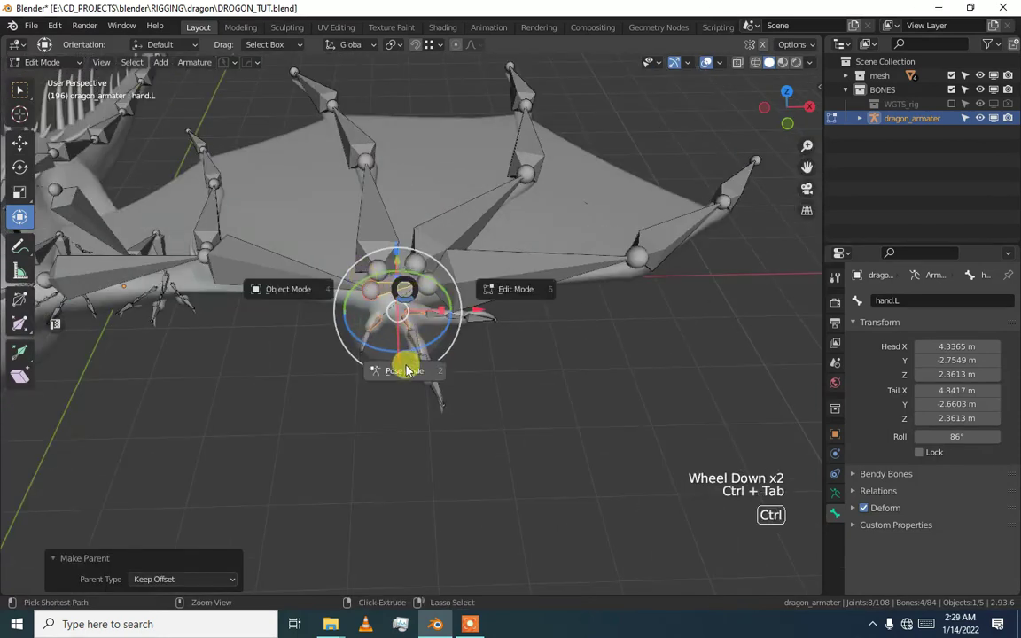
scroll(383, 299, "down", 1)
middle_click_drag(383, 299, 364, 262)
scroll(367, 258, "up", 1)
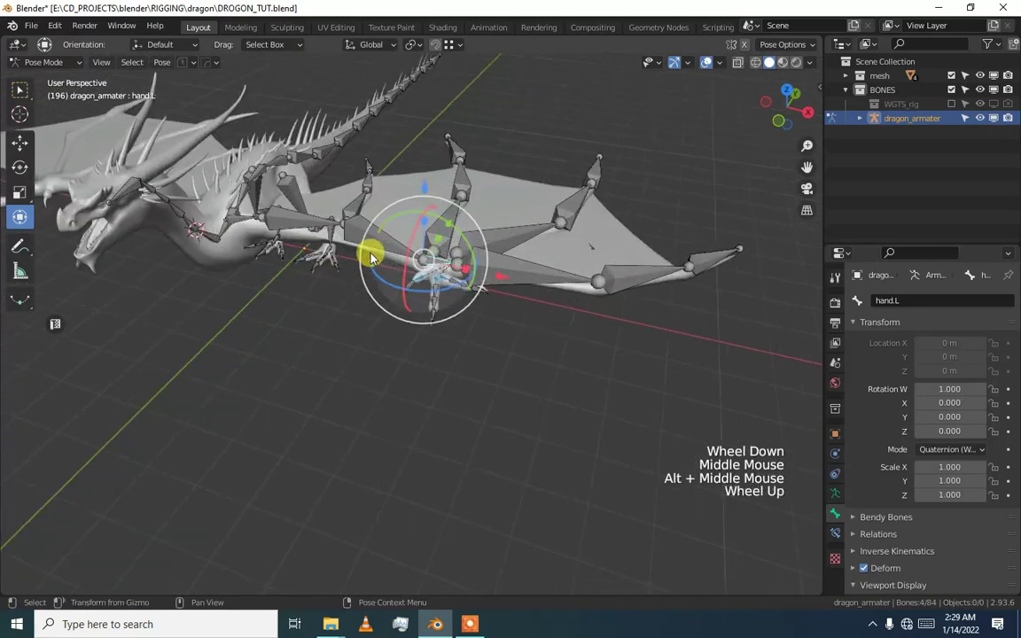
left_click(835, 492)
scroll(993, 513, "down", 3)
left_click(980, 547)
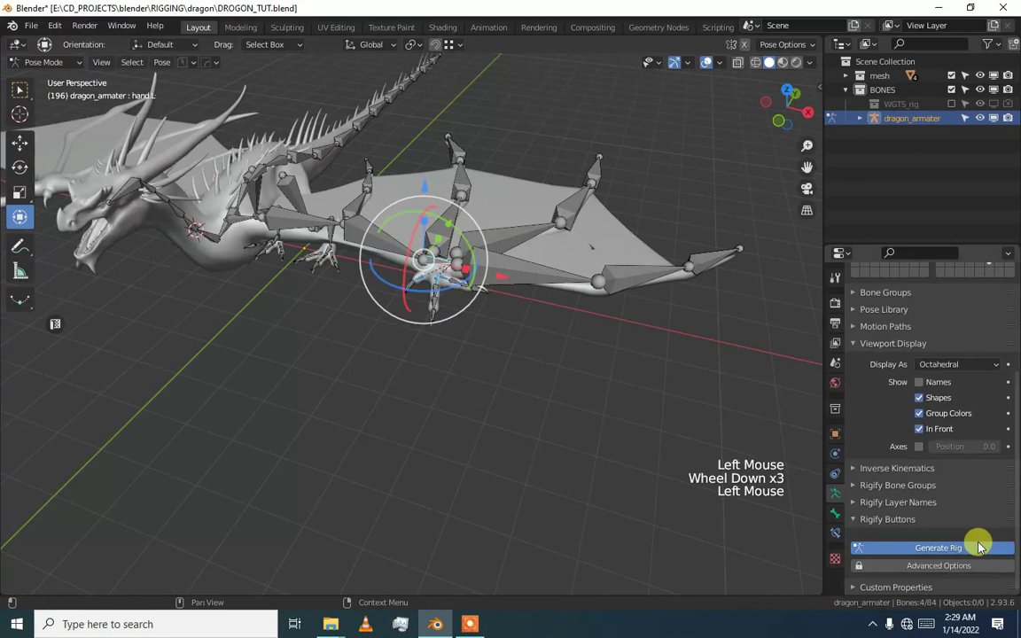
middle_click_drag(515, 392, 615, 326)
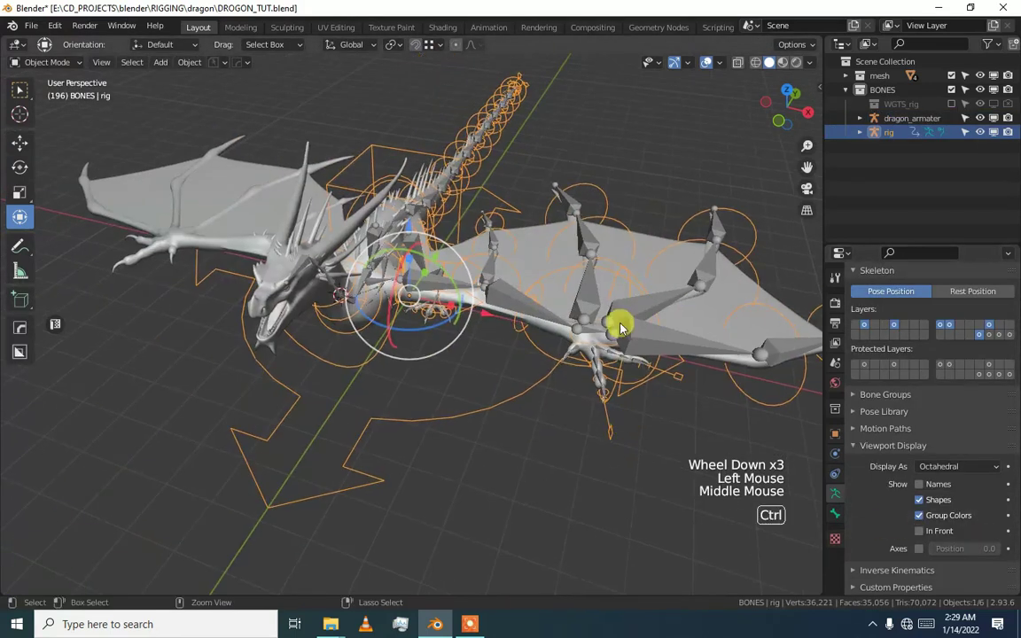
- In Object Mode, delete all vertex groups of the dragon body mesh and remove its Armature modifier
key("ctrl+Tab")
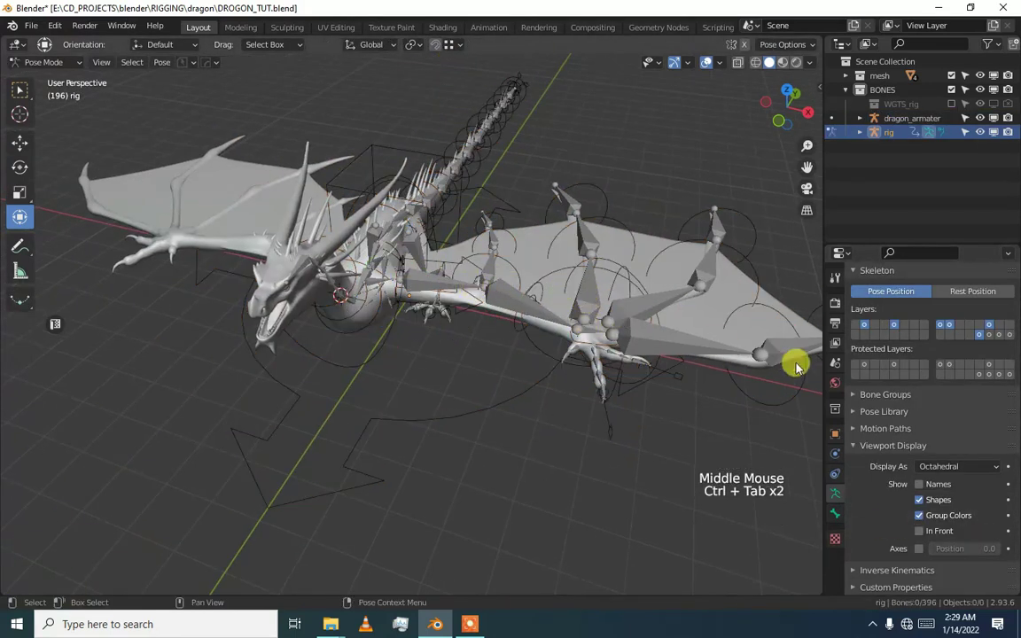
key("ctrl+Tab")
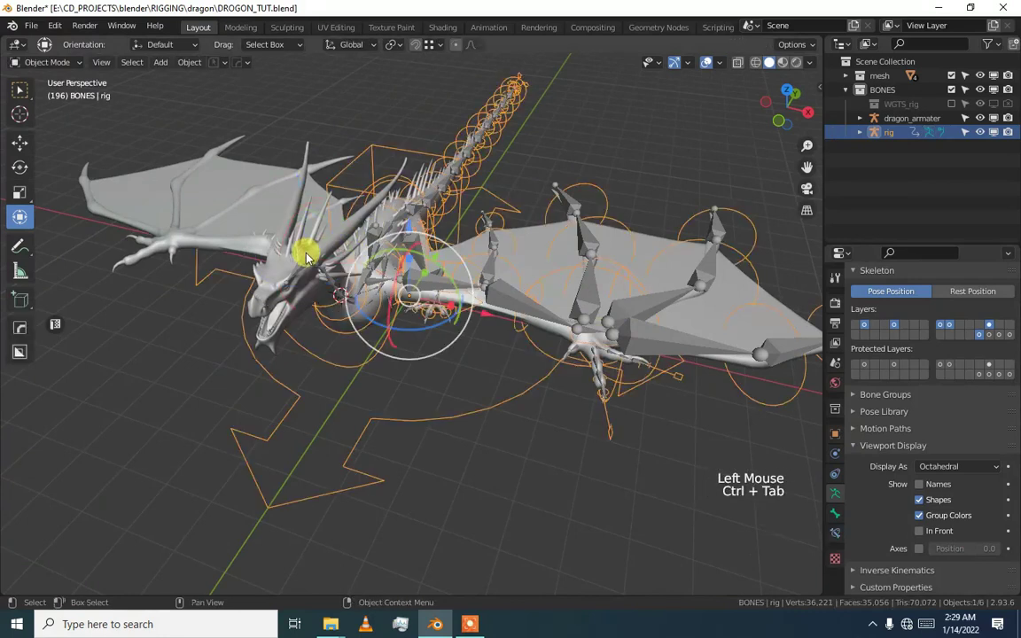
left_click(299, 257)
double_click(278, 266)
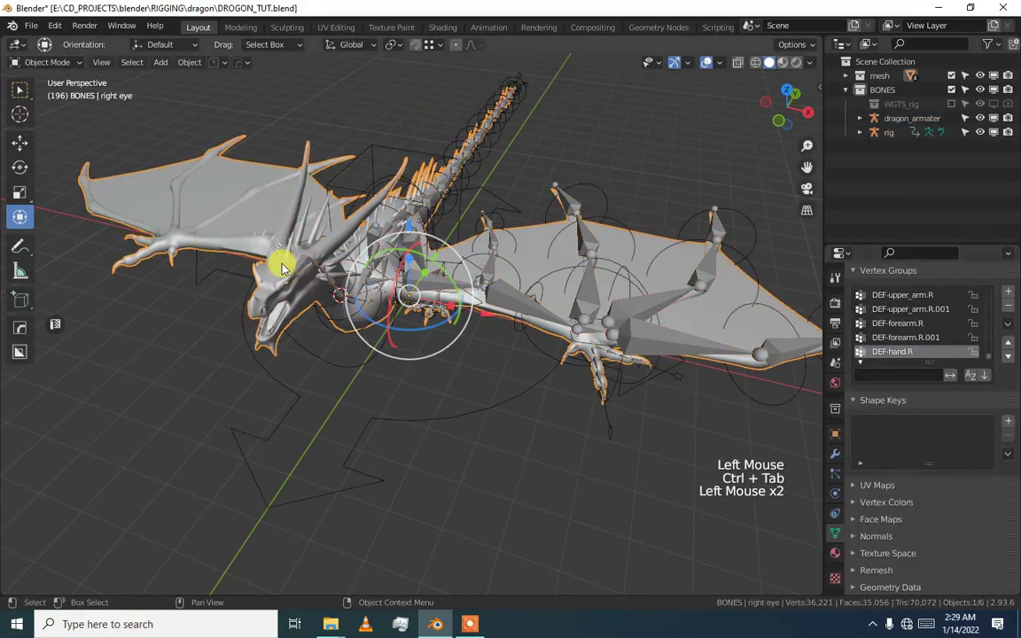
left_click(1008, 327)
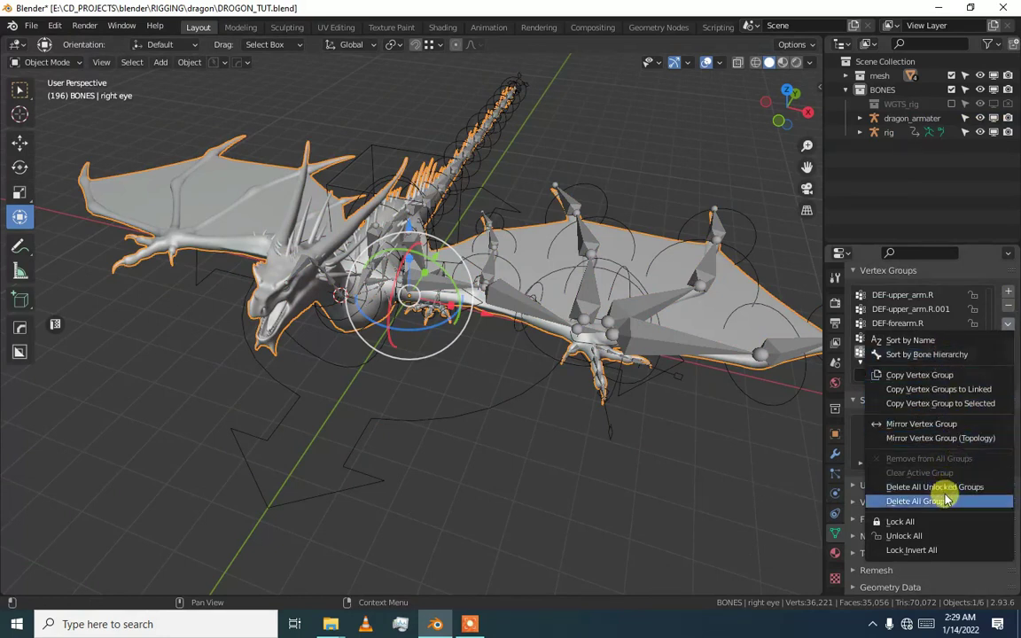
left_click(944, 500)
left_click(834, 453)
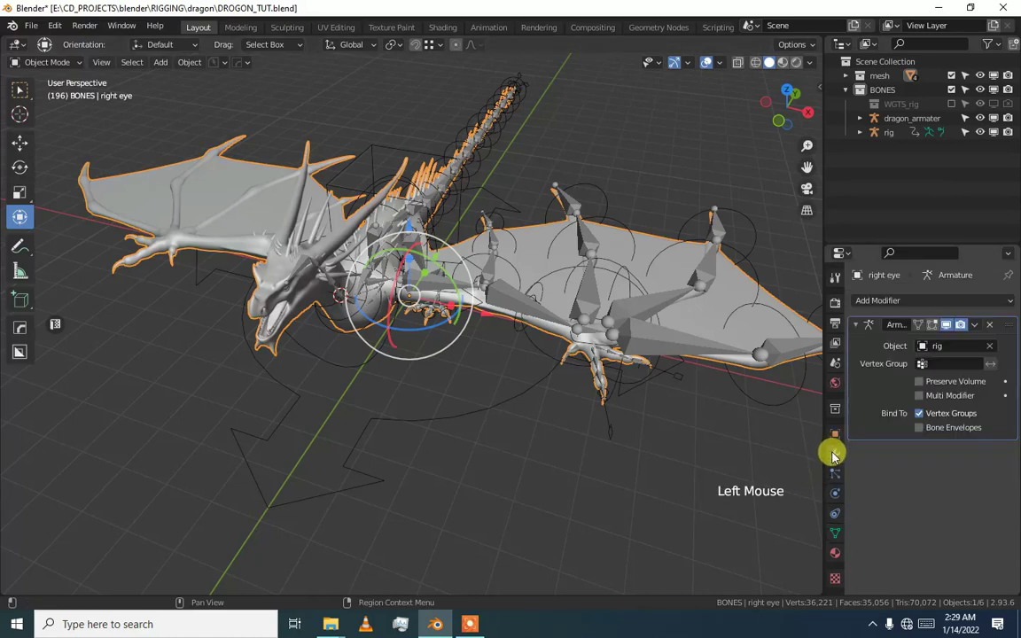
double_click(986, 322)
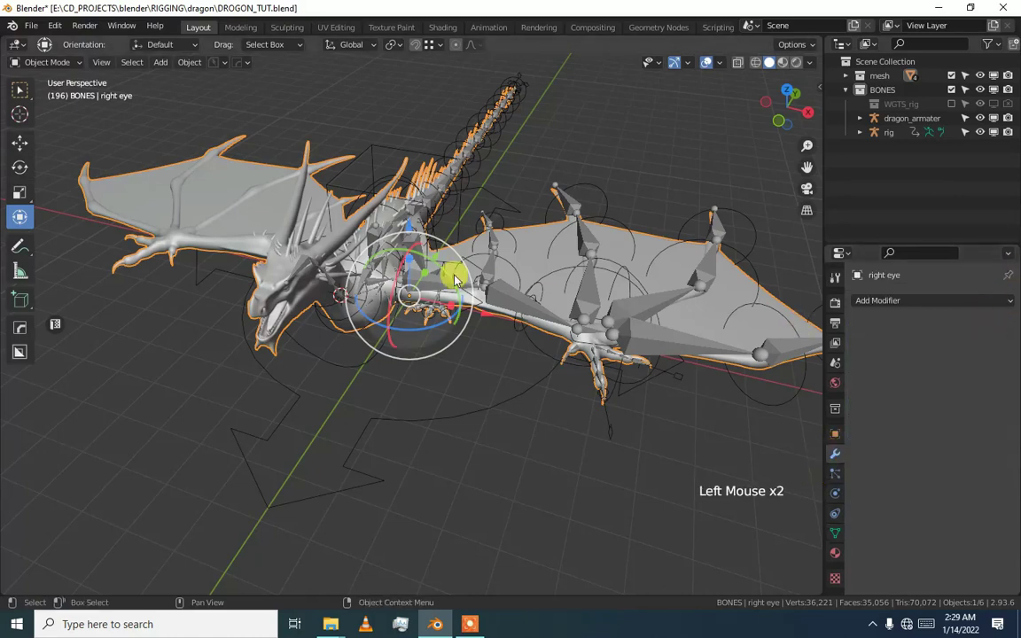
- Parent the dragon body mesh to the generated rig with automatic weights
scroll(267, 306, "up", 1)
middle_click_drag(267, 306, 455, 312)
middle_click(449, 336, "alt")
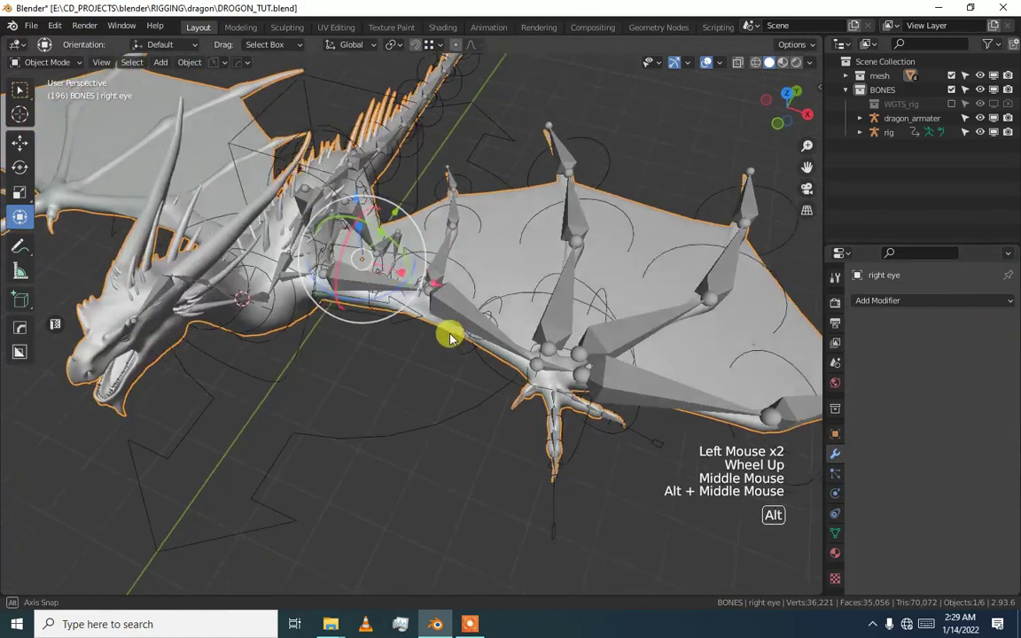
left_click(437, 321)
left_click(459, 283)
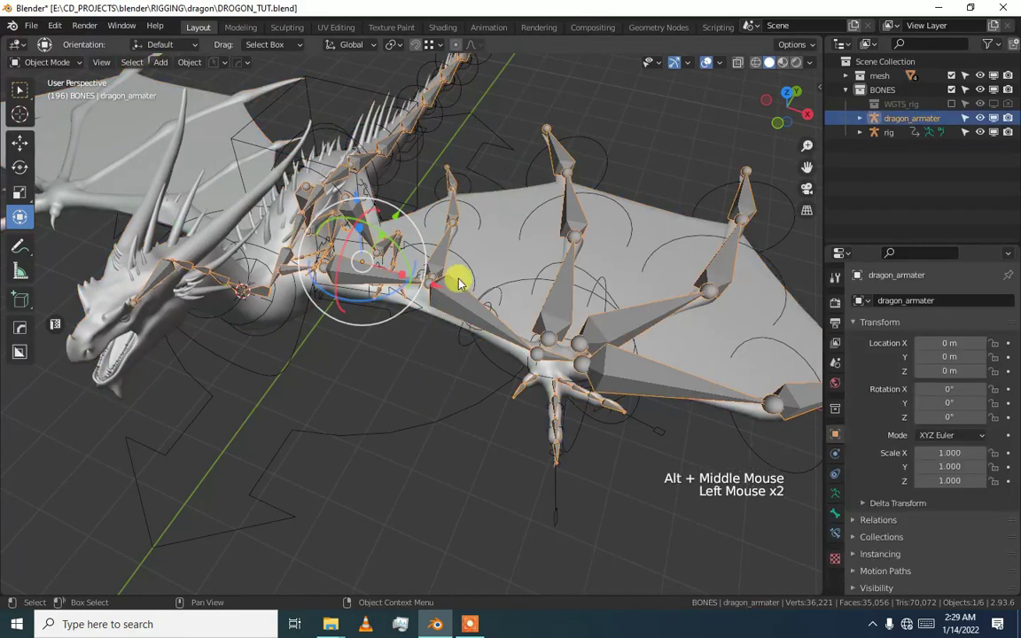
left_click(497, 257)
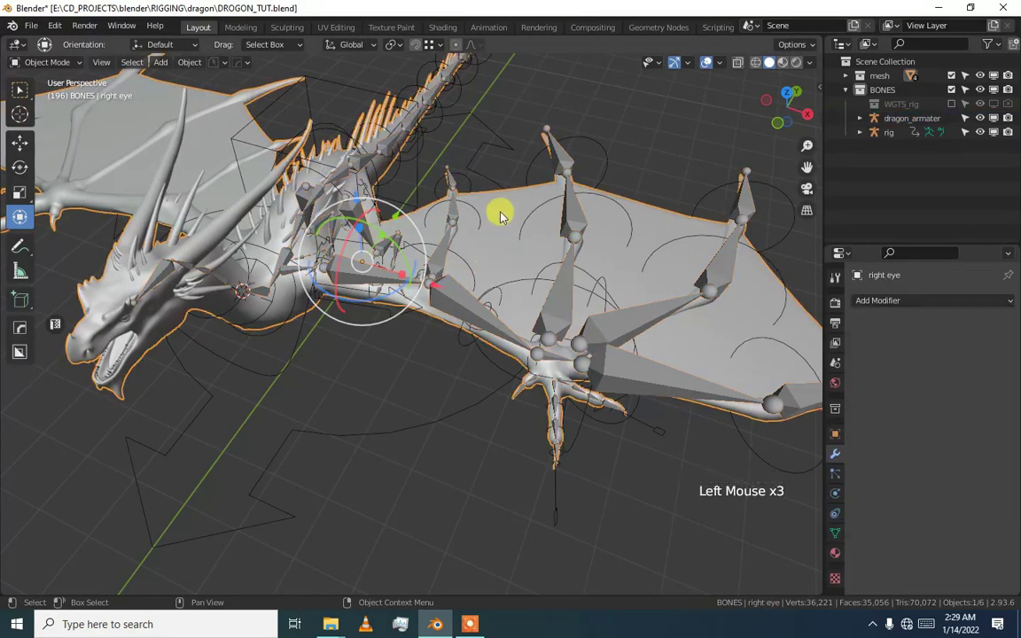
left_click(493, 153, "shift")
key("ctrl+p")
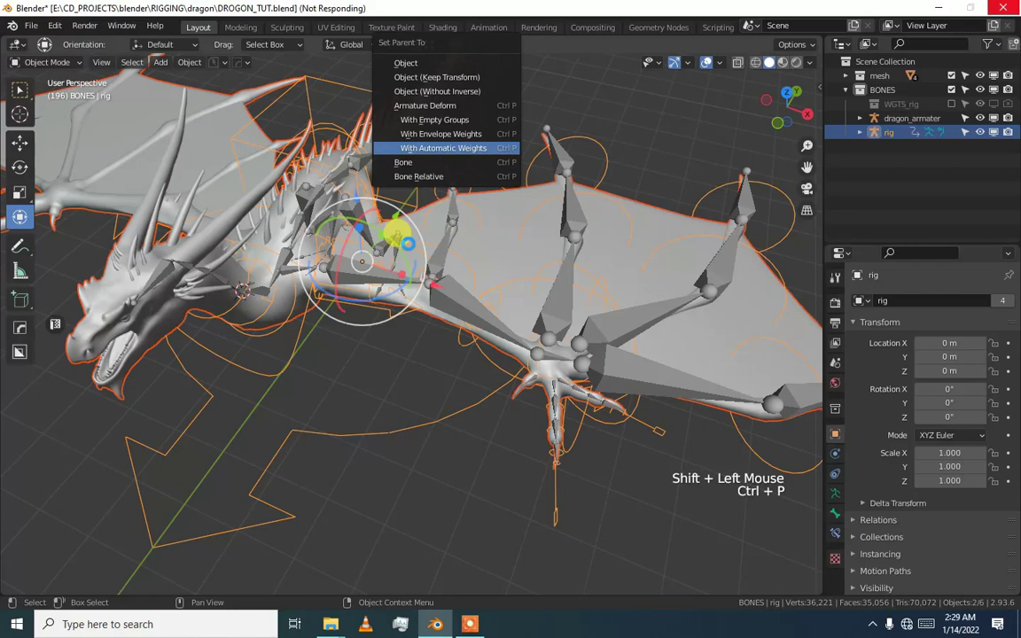
key("Return")
- Put the generated rig into Pose Mode and hide dragon_armater in the viewport
left_click(410, 252)
left_click(424, 256)
key("ctrl+Tab")
middle_click_drag(428, 255, 474, 312)
middle_click(479, 308, "alt")
left_click(481, 299)
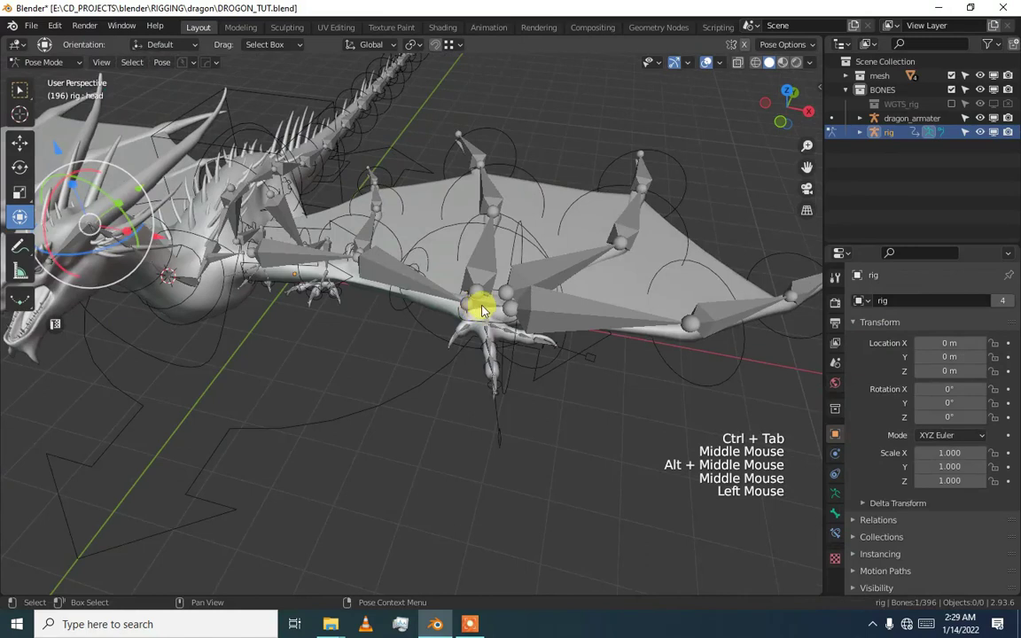
left_click(980, 117)
middle_click_drag(319, 300, 325, 306)
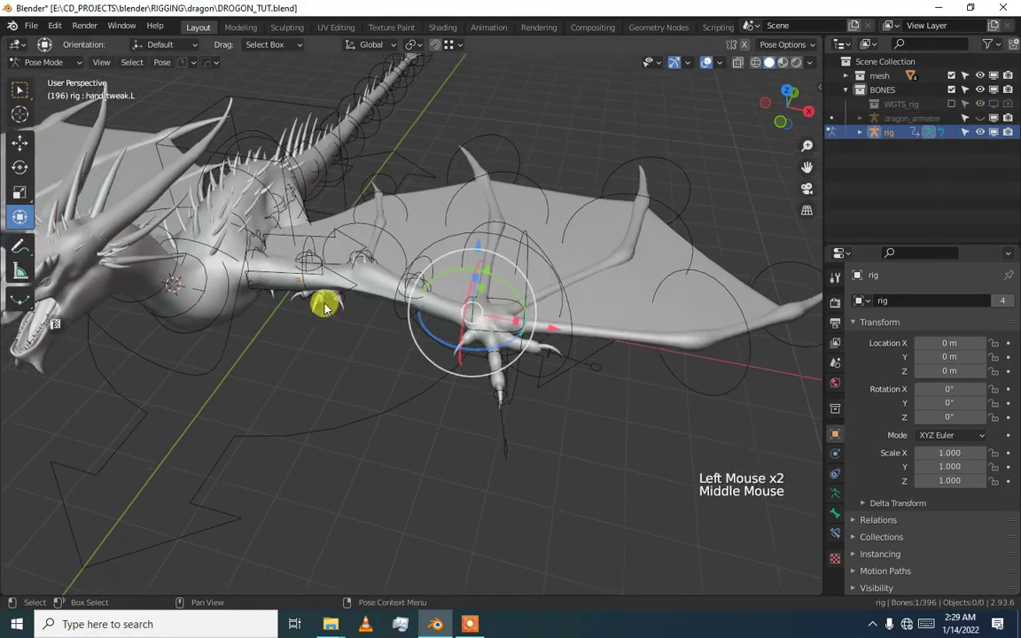
- Try moving the left hand's IK control to test the wing deformation, and undo the move
scroll(496, 292, "up", 1)
middle_click_drag(496, 291, 511, 269)
left_click(515, 301)
left_click_drag(515, 310, 501, 287)
key("ctrl+z")
- Try posing the wing finger base control wing_arm.L.010 and undo the change
middle_click_drag(502, 287, 450, 304)
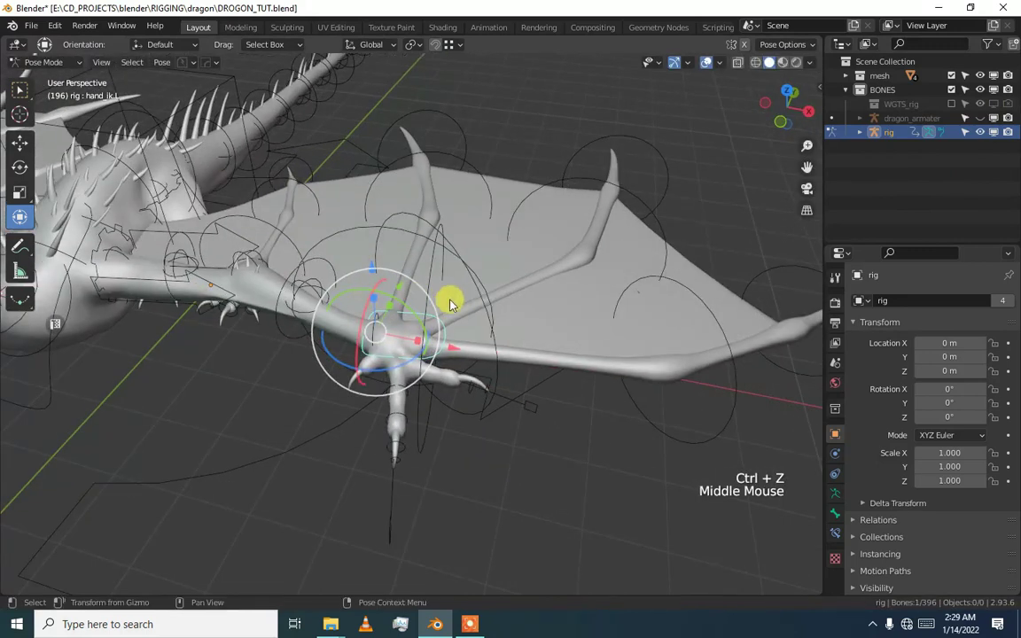
left_click(429, 306)
mouse_move(454, 306)
left_mouse_down()
mouse_move(456, 341)
mouse_move(470, 305)
left_mouse_up()
key("ctrl+z")
- Try rotating all three controls of the left wing's outermost finger 20.8° about global Y, and undo the rotation
left_click(687, 306, "shift")
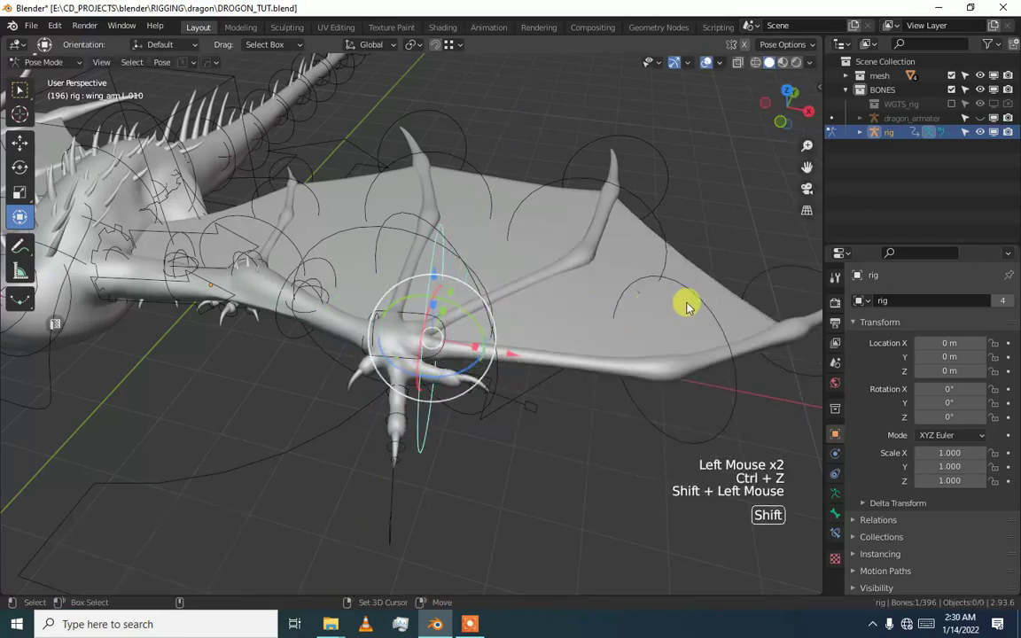
middle_click_drag(761, 274, 558, 306)
mouse_move(586, 292)
left_mouse_down()
mouse_move(601, 328)
mouse_move(588, 308)
left_mouse_up()
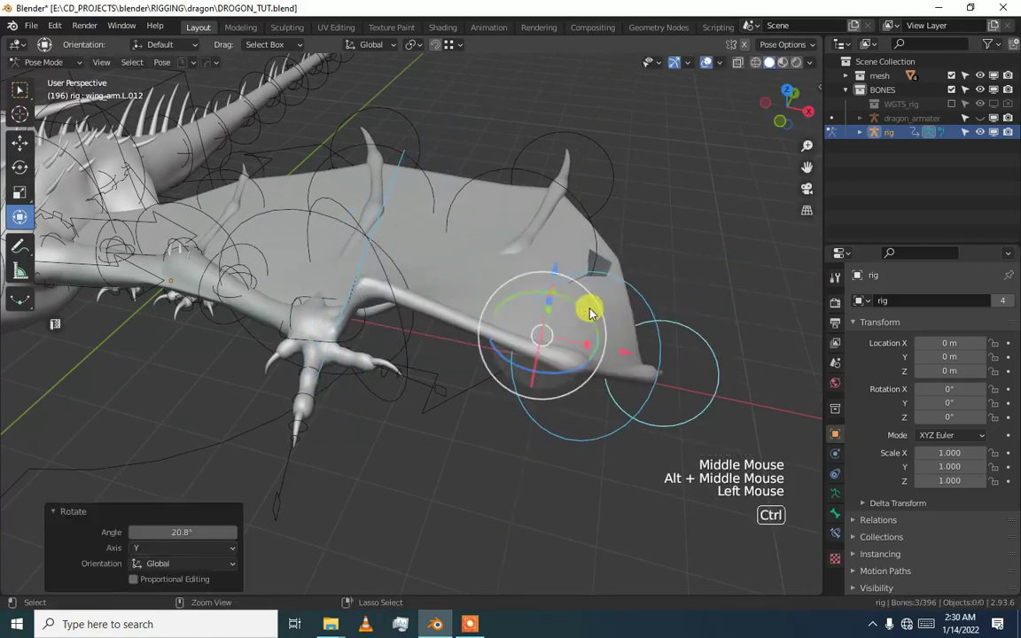
key("ctrl+z")
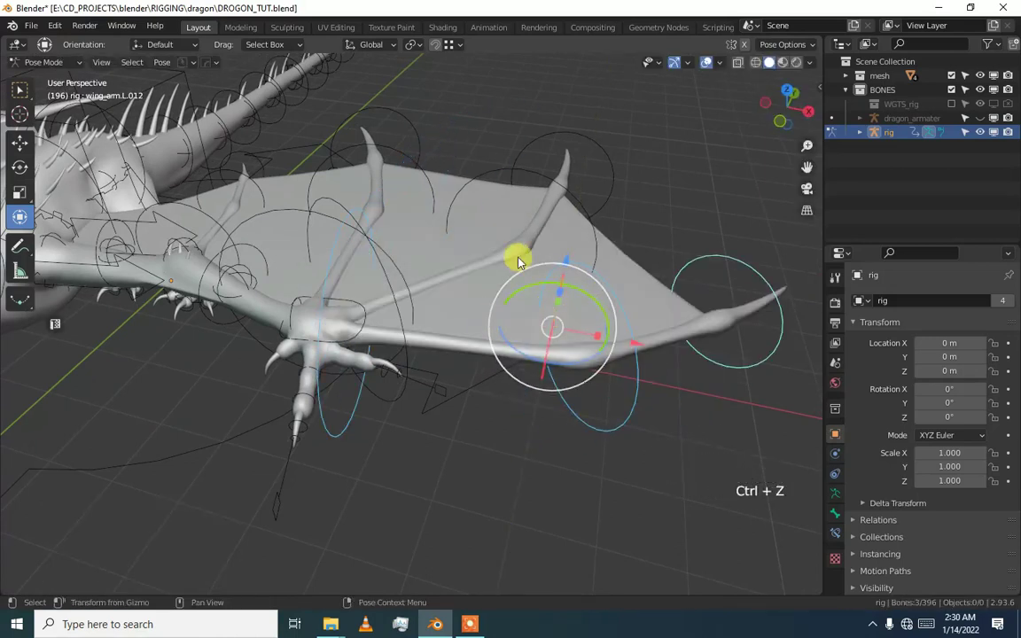
- Set the transform pivot point to Individual Origins, test-rotate the three selected wing finger controls, and undo the rotation
left_click(413, 47)
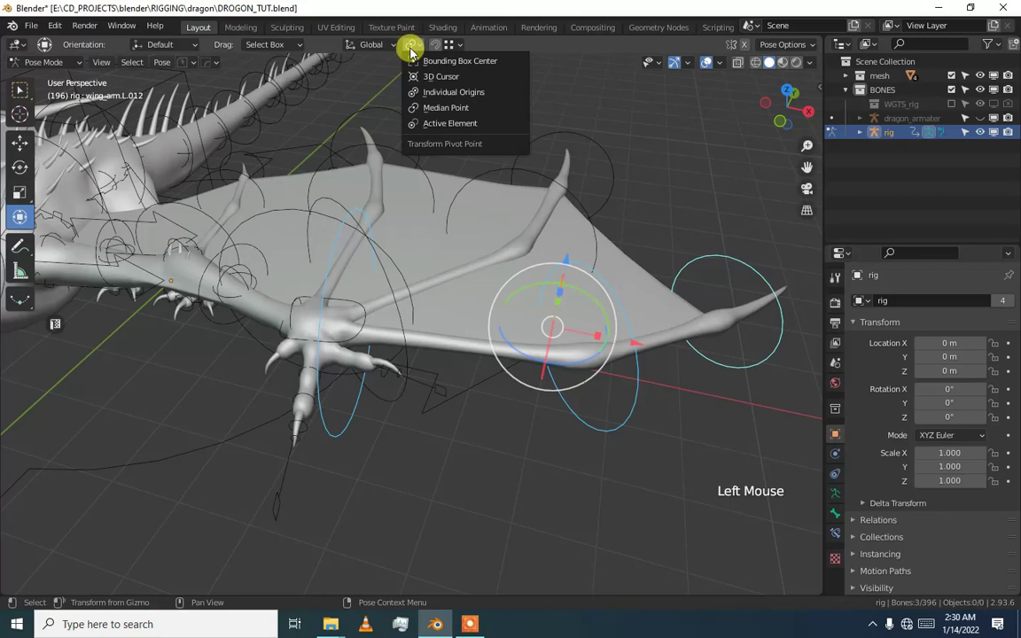
left_click(425, 93)
left_click_drag(585, 296, 550, 312)
key("ctrl+z")
- Select the four middle and tip controls on the left wing's two outermost fingers and bring up the bone's custom shape settings
left_click(413, 312)
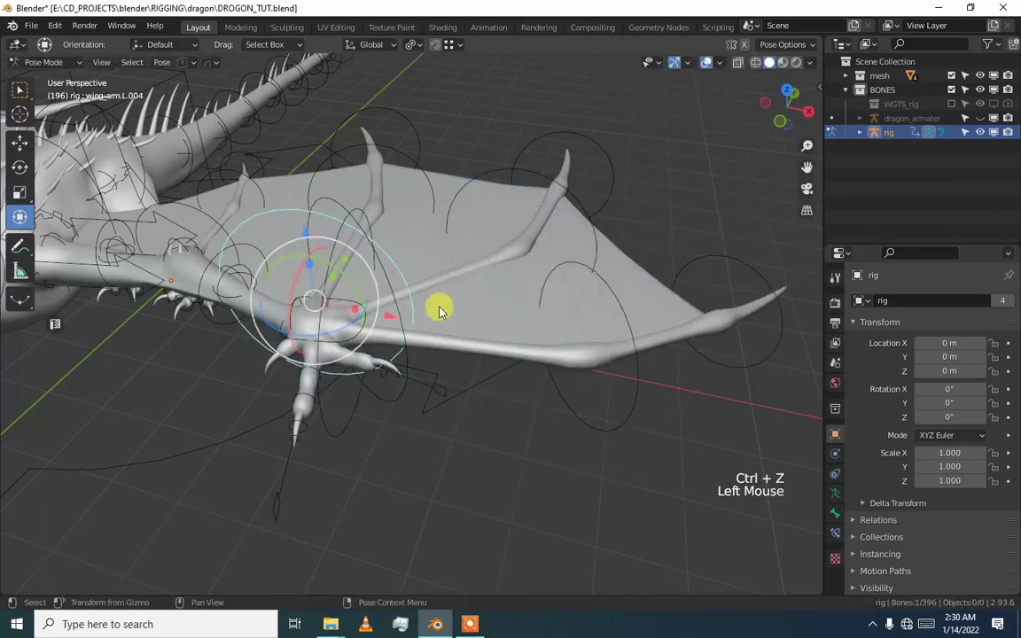
middle_click_drag(483, 255, 587, 251, "alt")
left_click(520, 235)
left_click(585, 255, "shift")
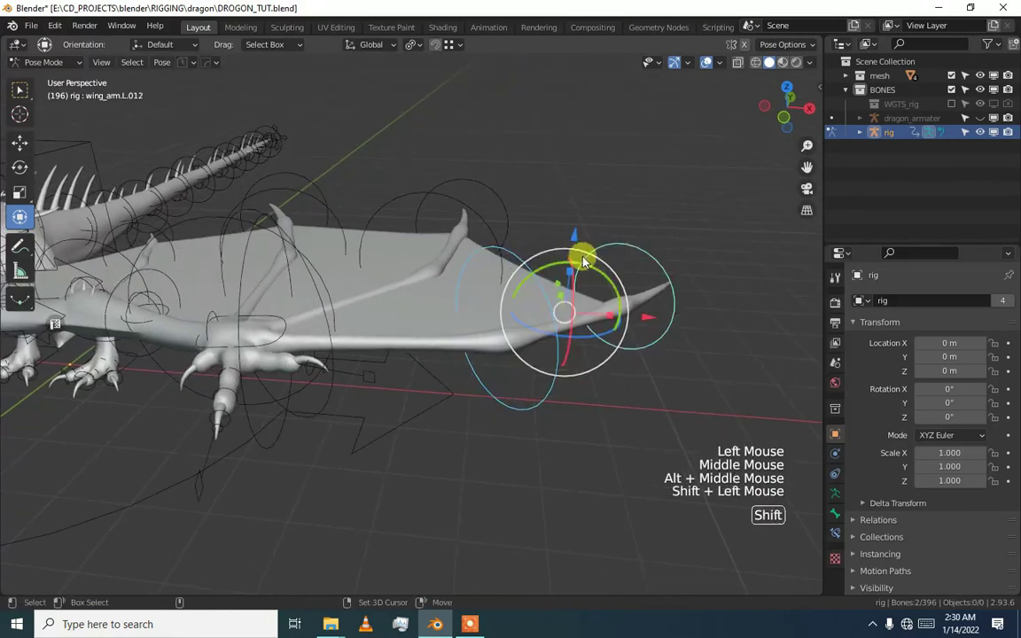
left_click(430, 193, "shift")
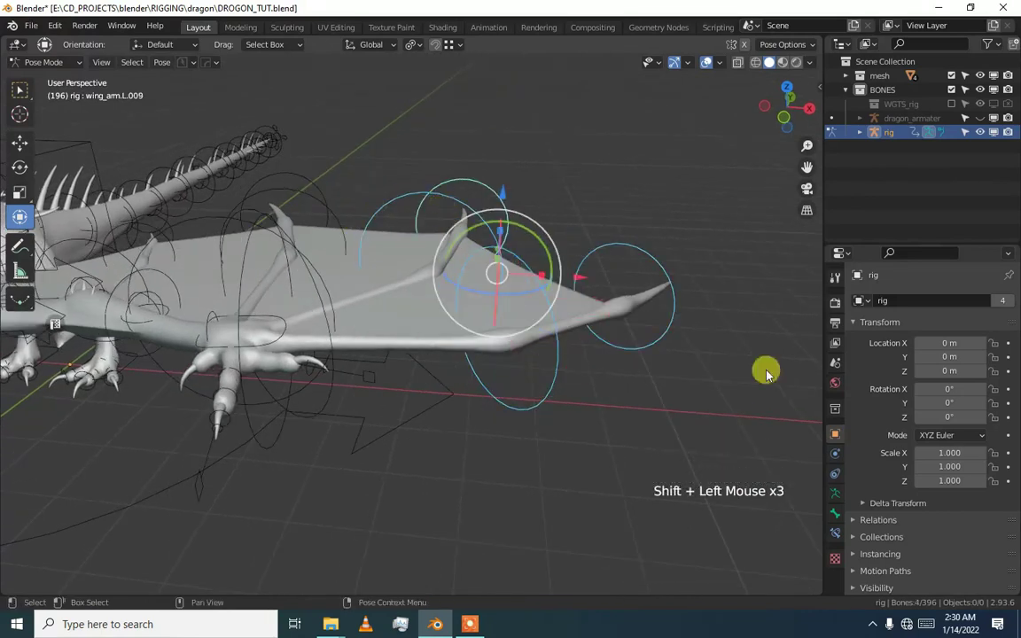
left_click(838, 512)
scroll(979, 536, "down", 3)
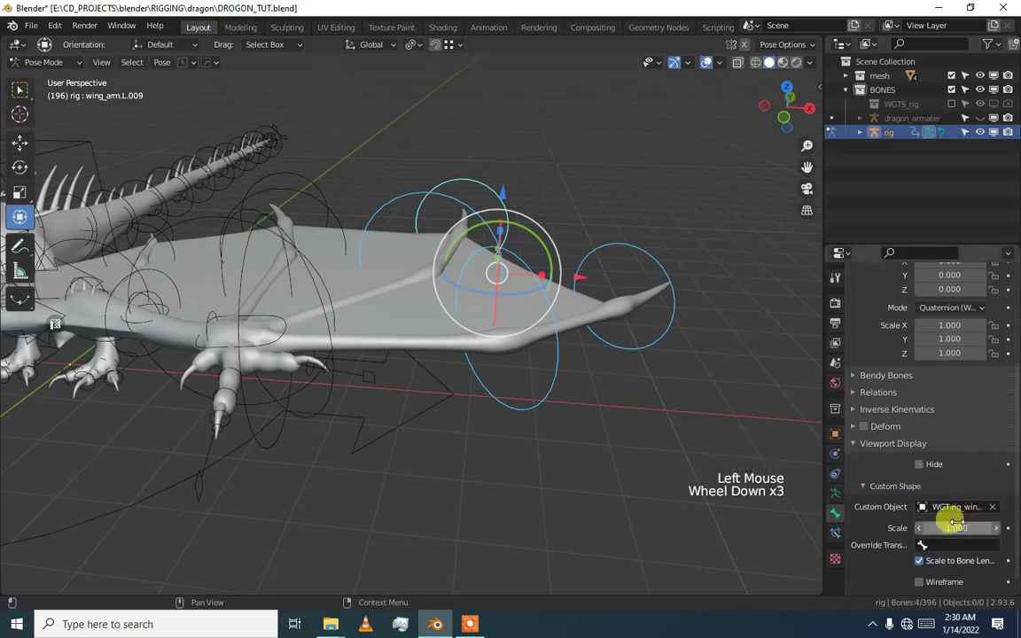
- Try a custom shape scale of 0.8 on the active wing control and undo it
left_click(956, 524)
type(".8")
left_click(882, 513)
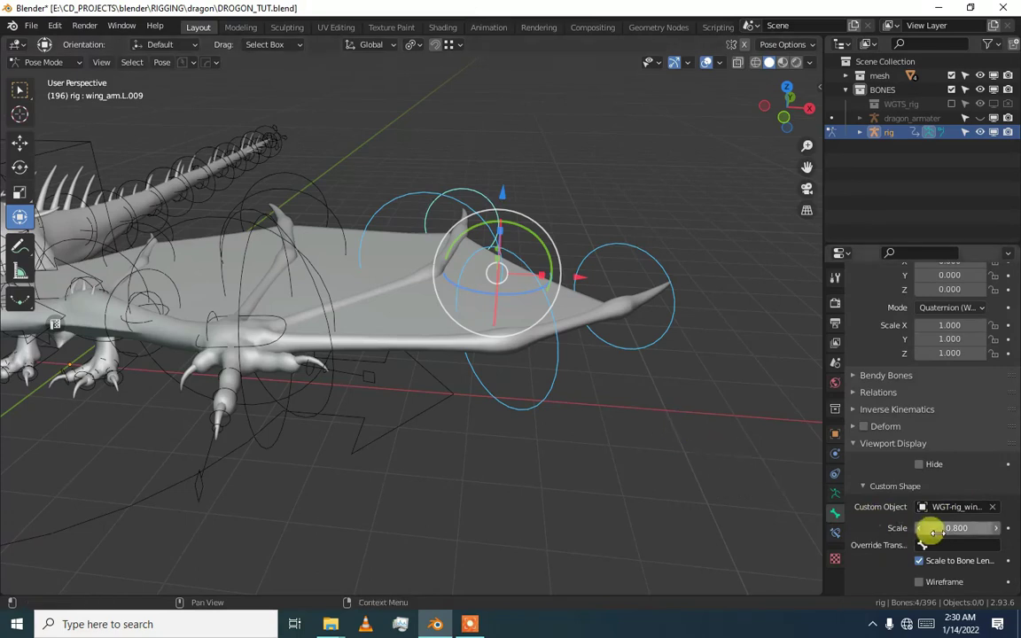
key("ctrl+z")
- Set the custom shape scale of all four selected wing controls together to 0.6
left_click(946, 526, "ctrl")
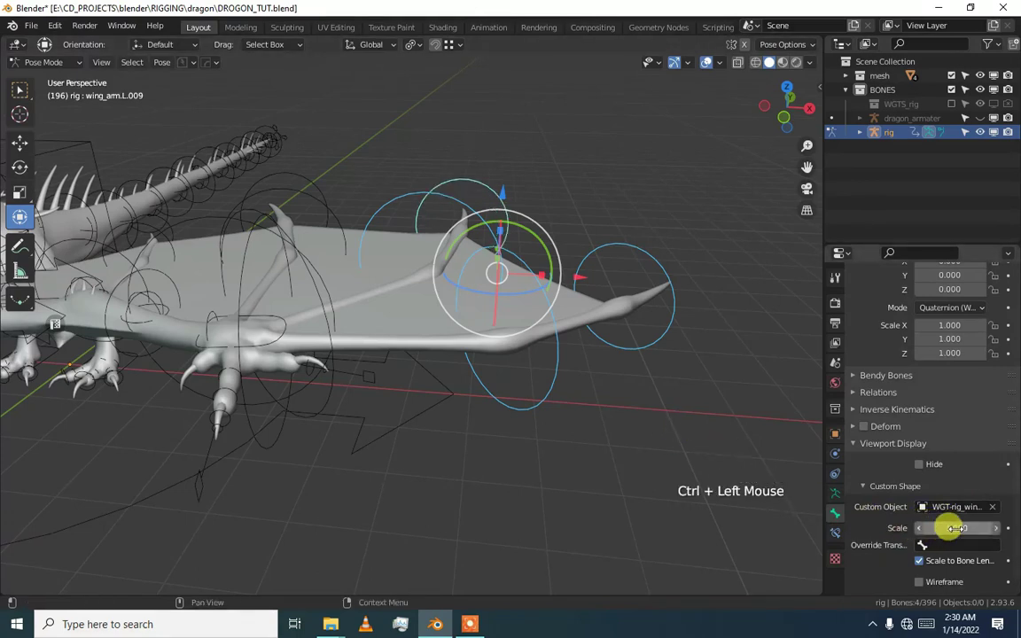
key("ctrl")
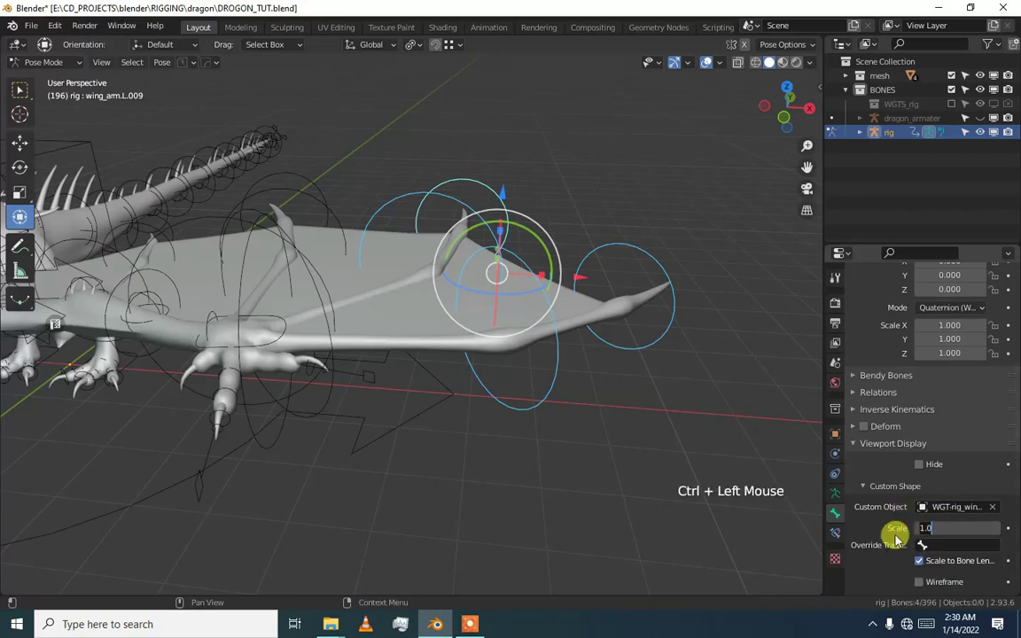
left_click_drag(927, 528, 894, 529, "alt")
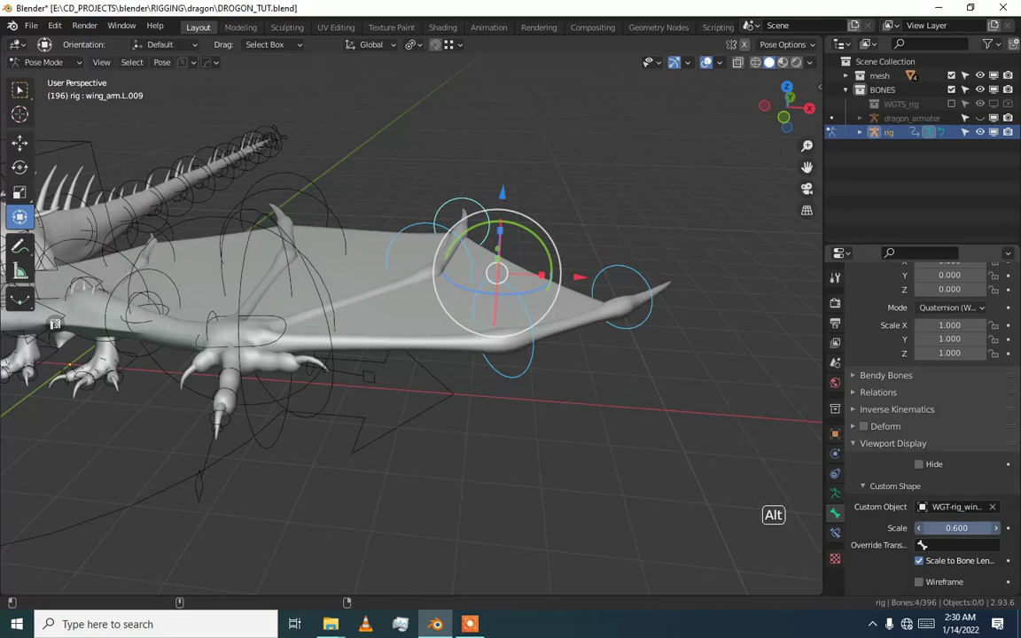
- Set the custom shape scale of all four selected wing controls together to 0.4 and clear the selection
left_click_drag(894, 528, 937, 527, "alt")
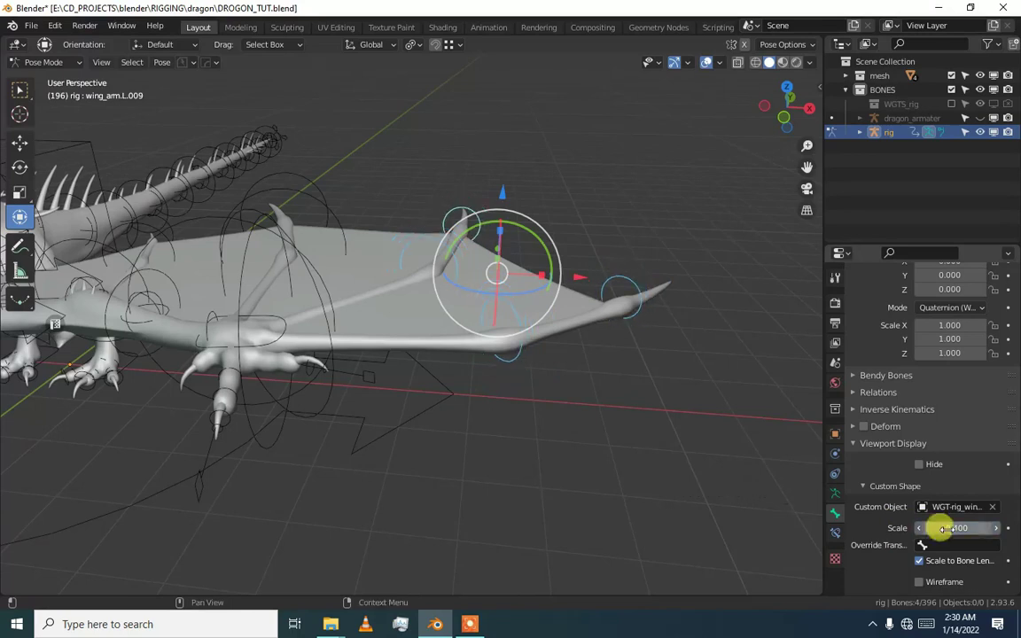
left_click(647, 454)
middle_click_drag(647, 454, 520, 412)
left_click(479, 391)
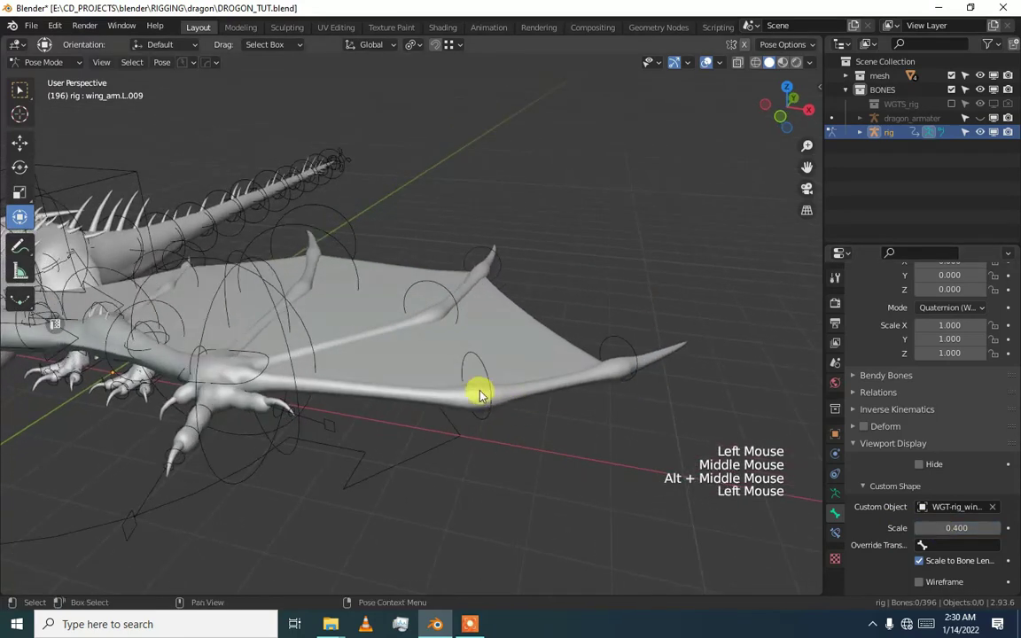
- Test-move the left wing's controls, including the hand IK control, and undo each movement
left_click_drag(513, 354, 529, 392)
key("ctrl+z")
scroll(529, 391, "down", 1)
middle_click_drag(529, 392, 443, 403)
middle_click_drag(444, 403, 364, 406)
left_click(365, 406)
left_click(380, 405)
left_click_drag(380, 405, 303, 336)
key("ctrl+z")
middle_click_drag(303, 335, 337, 337)
middle_click_drag(337, 337, 519, 369, "alt")
scroll(364, 344, "up", 1)
left_click_drag(520, 369, 443, 355)
key("ctrl+z")
- Test-move the control at the left wing's shoulder and undo the movement
middle_click_drag(444, 355, 437, 331)
scroll(387, 311, "up", 2)
left_click(302, 269)
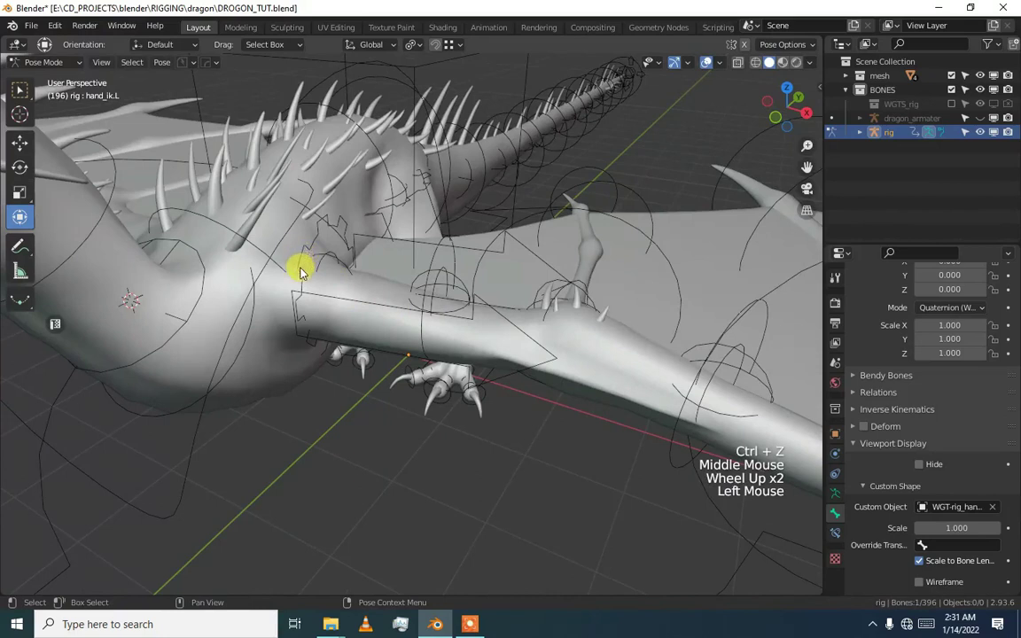
mouse_move(328, 286)
left_mouse_down()
mouse_move(337, 287)
mouse_move(323, 303)
left_mouse_up()
key("ctrl+z")
- Select the left upper arm tweak control and set the rig's viewport display to In Front
left_click(315, 269)
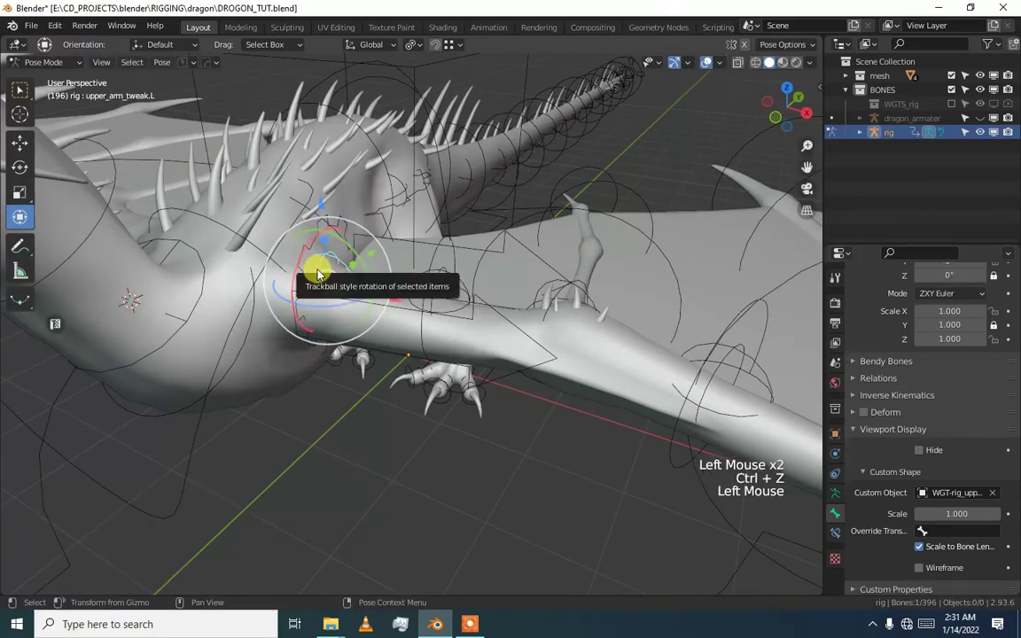
left_click(835, 493)
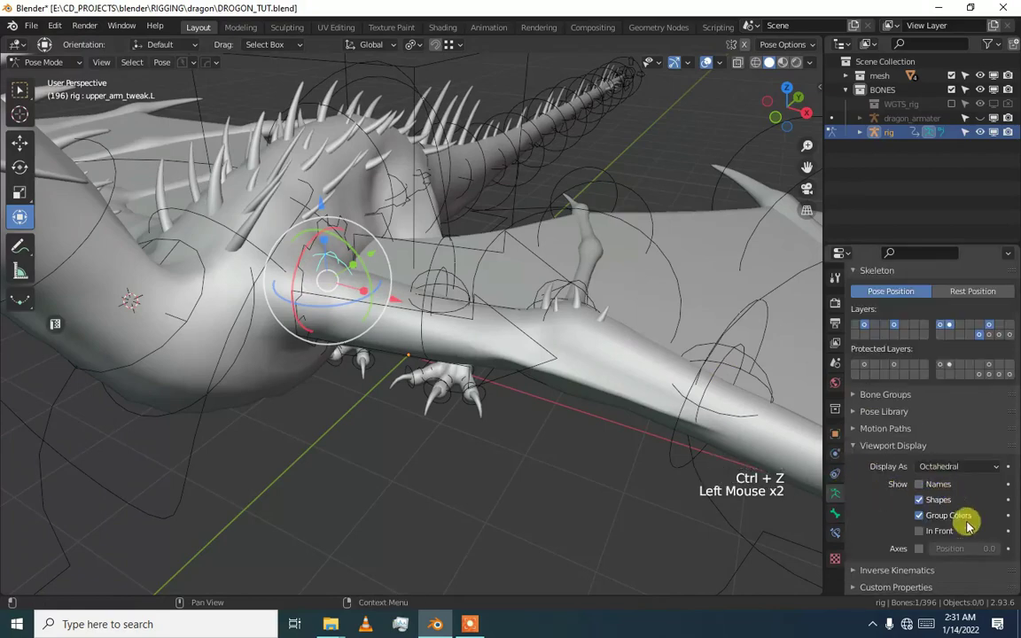
left_click(936, 532)
middle_click_drag(443, 399, 426, 392)
middle_click(401, 382, "alt")
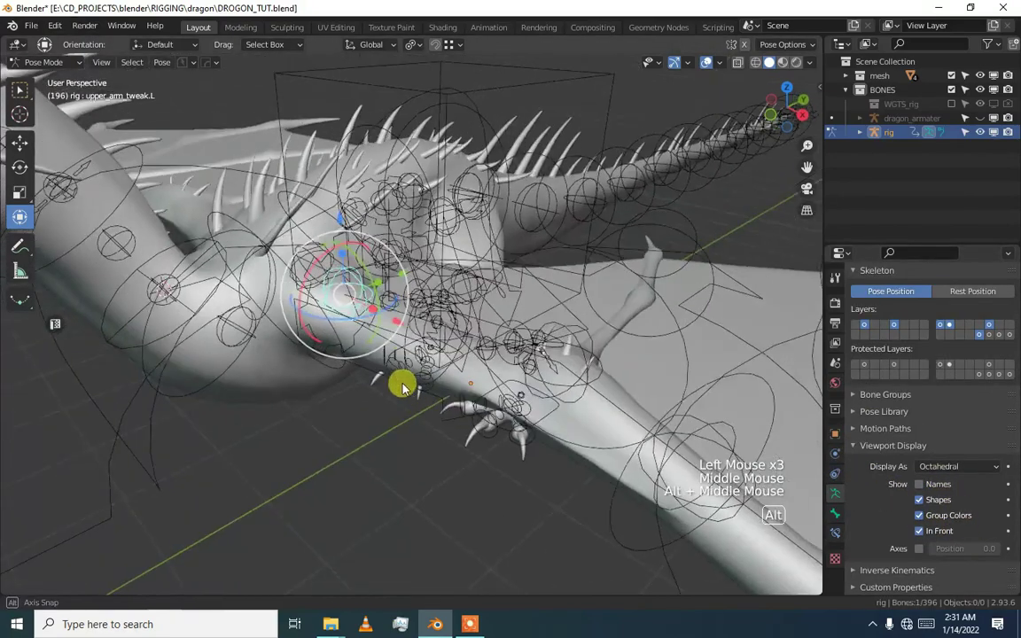
- Test-move the left clavicle control at the dragon's shoulder and undo each movement
scroll(354, 367, "up", 2)
scroll(355, 366, "up", 1)
middle_click_drag(355, 366, 404, 324)
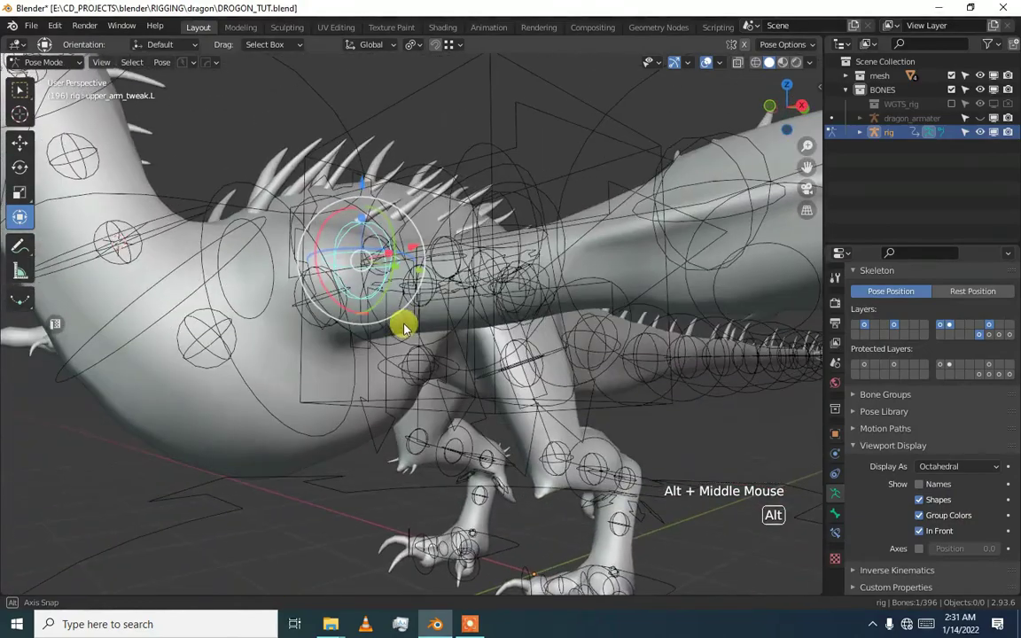
middle_click_drag(228, 313, 244, 345, "alt")
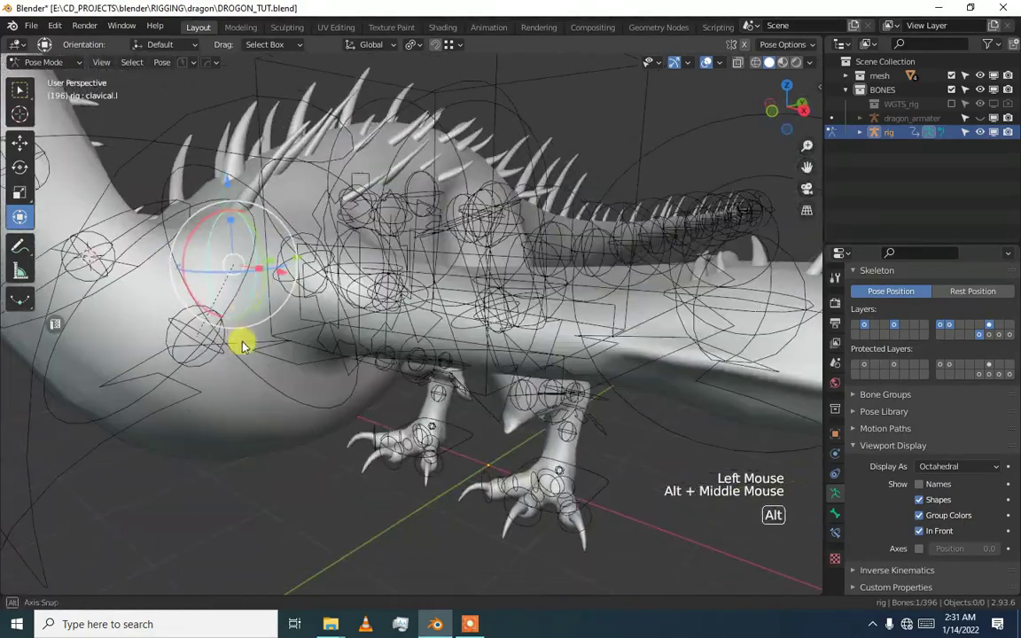
left_click_drag(238, 266, 255, 285)
key("ctrl+z")
key("ctrl+z")
middle_click_drag(251, 228, 245, 270, "alt")
left_click_drag(244, 271, 266, 290)
key("ctrl+z")
- Return the generated rig to Object Mode and delete it
scroll(283, 311, "down", 2)
middle_click_drag(284, 310, 290, 290)
key("a")
key("q")
mouse_move(321, 305)
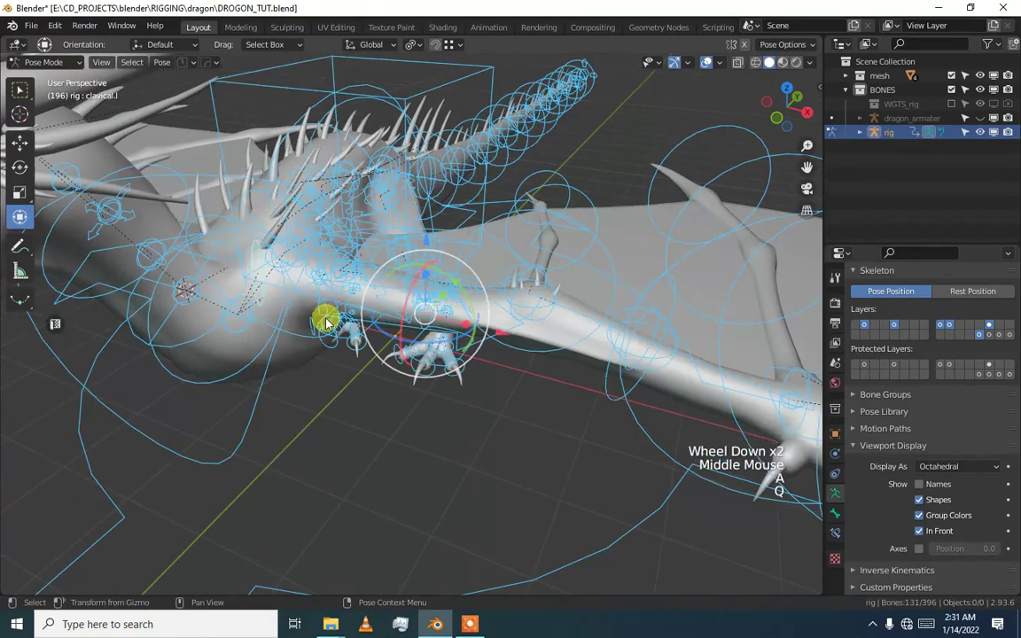
scroll(326, 319, "down", 1)
middle_click_drag(326, 319, 326, 308)
key("Tab")
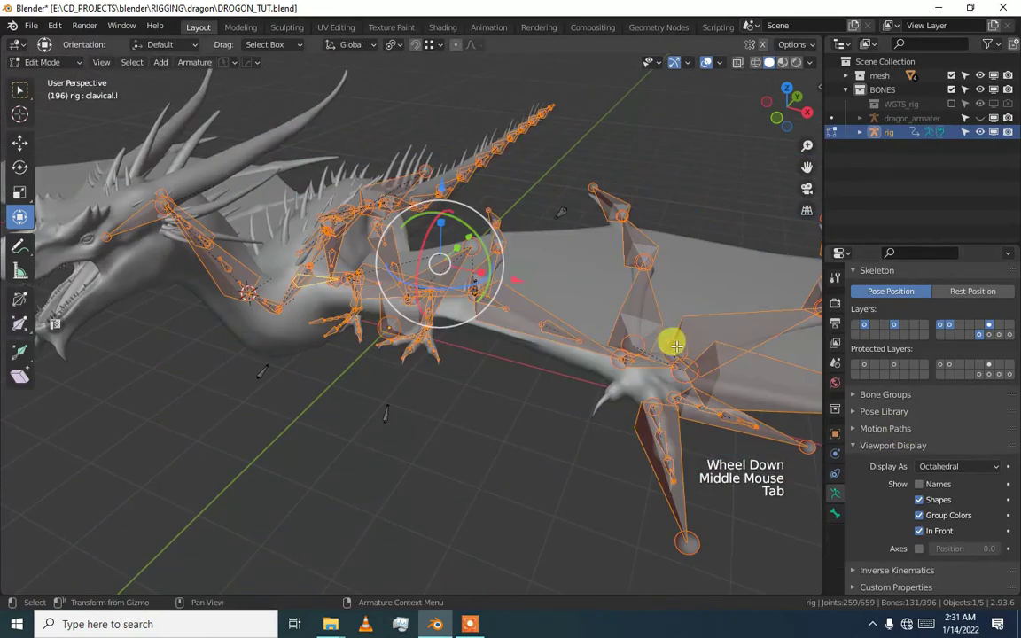
key("ctrl+Tab")
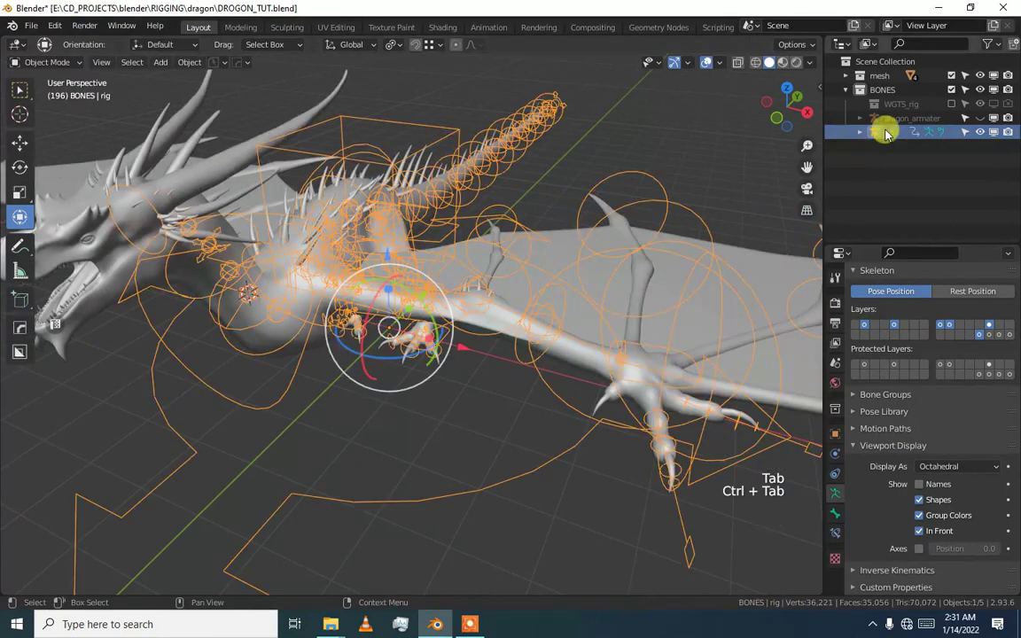
key("Delete")
- Select the dragon_armater armature and unhide it in the viewport
left_click(944, 123)
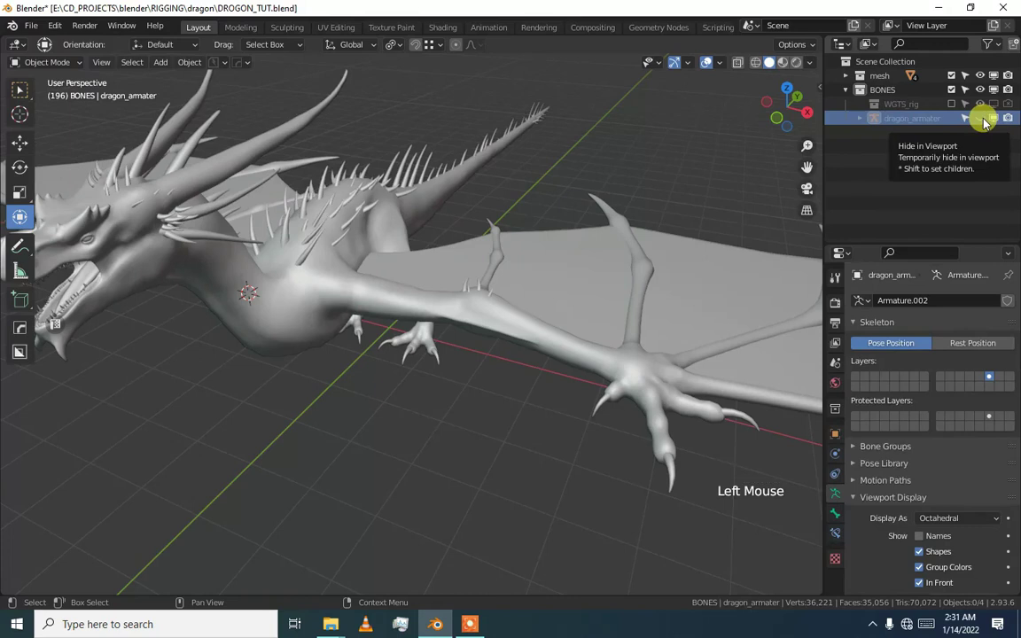
middle_click_drag(631, 300, 1014, 164, "alt")
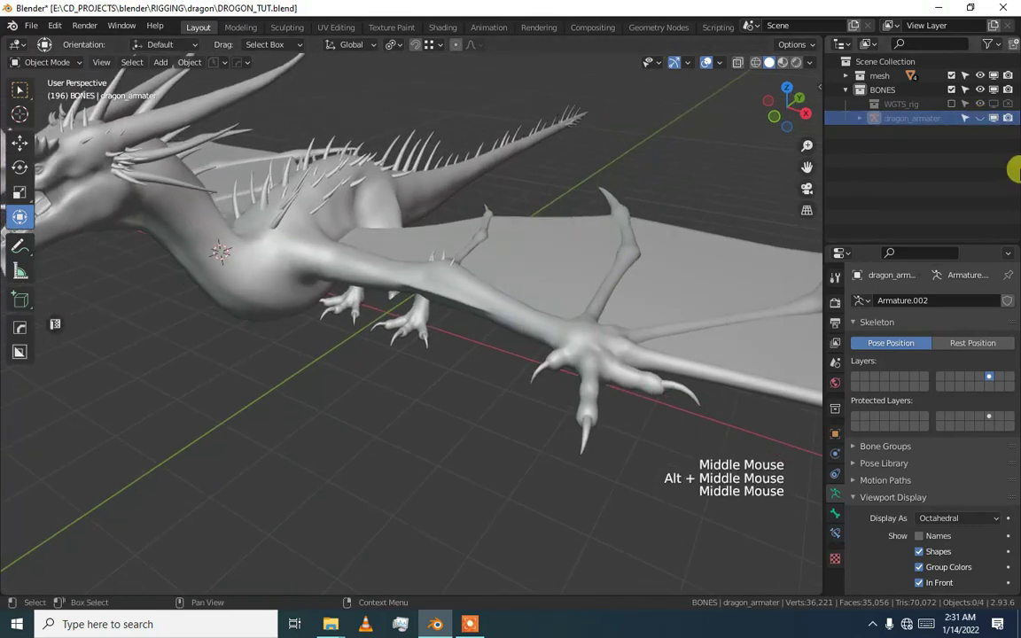
left_click(980, 118)
scroll(549, 347, "down", 2)
middle_click(542, 353, "alt")
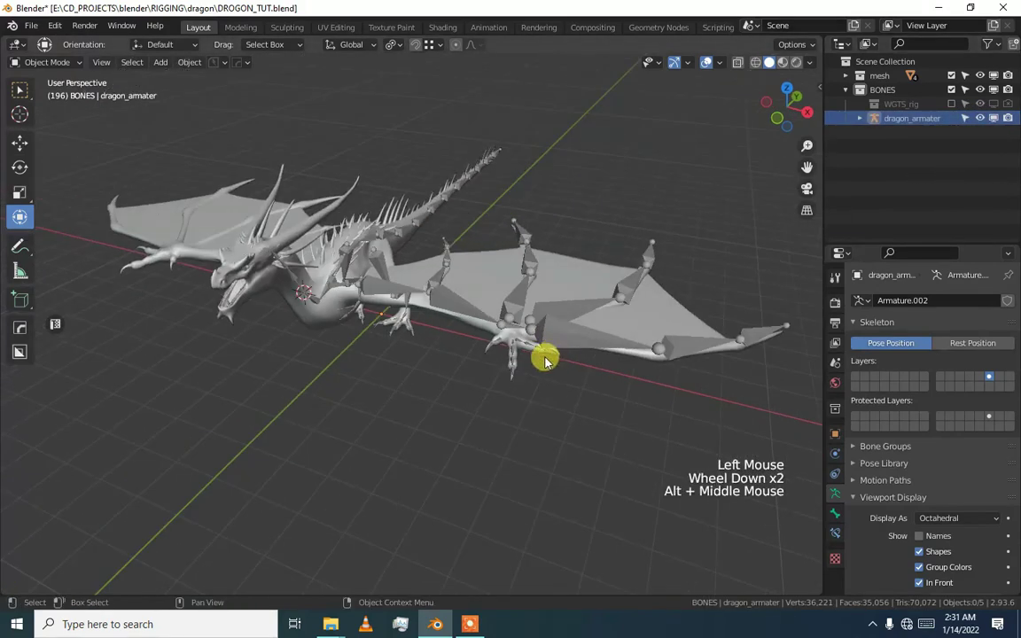
scroll(544, 360, "up", 1)
scroll(545, 365, "up", 1)
middle_click_drag(547, 358, 529, 373)
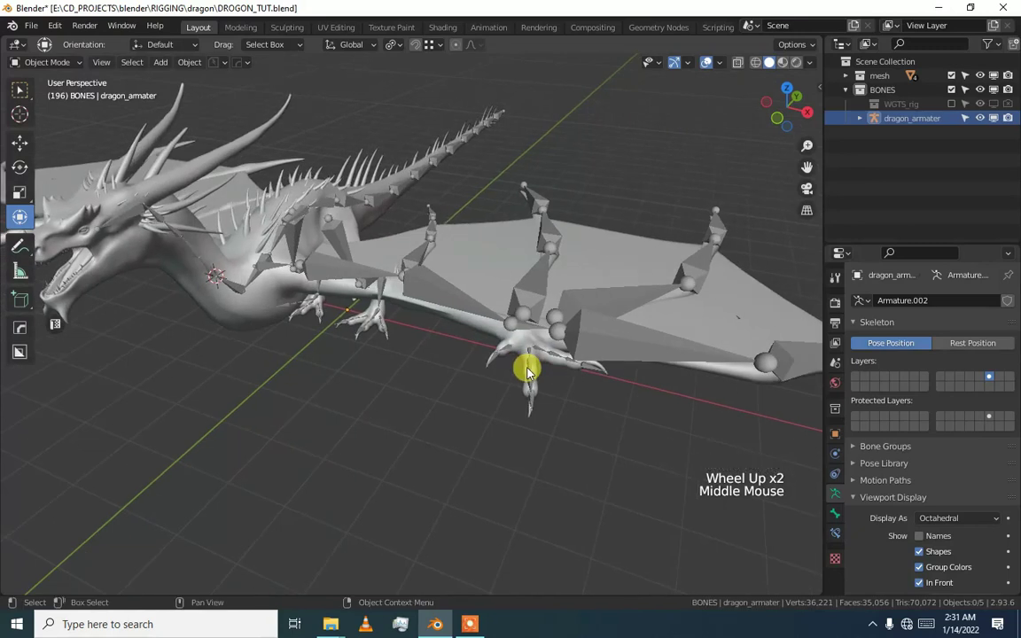
scroll(980, 554, "down", 3)
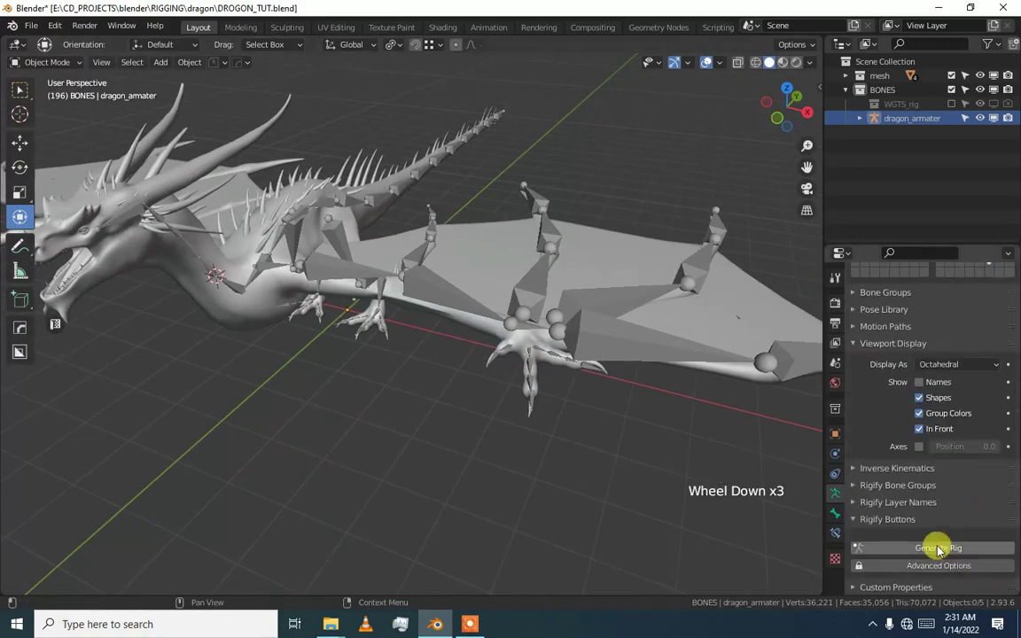
- In the armature's Edit Mode, select the left wing's arm bones and all its linked wing finger chains
left_click(530, 338)
middle_click_drag(499, 387, 483, 331)
key("Tab")
left_click(514, 335)
scroll(467, 316, "up", 1)
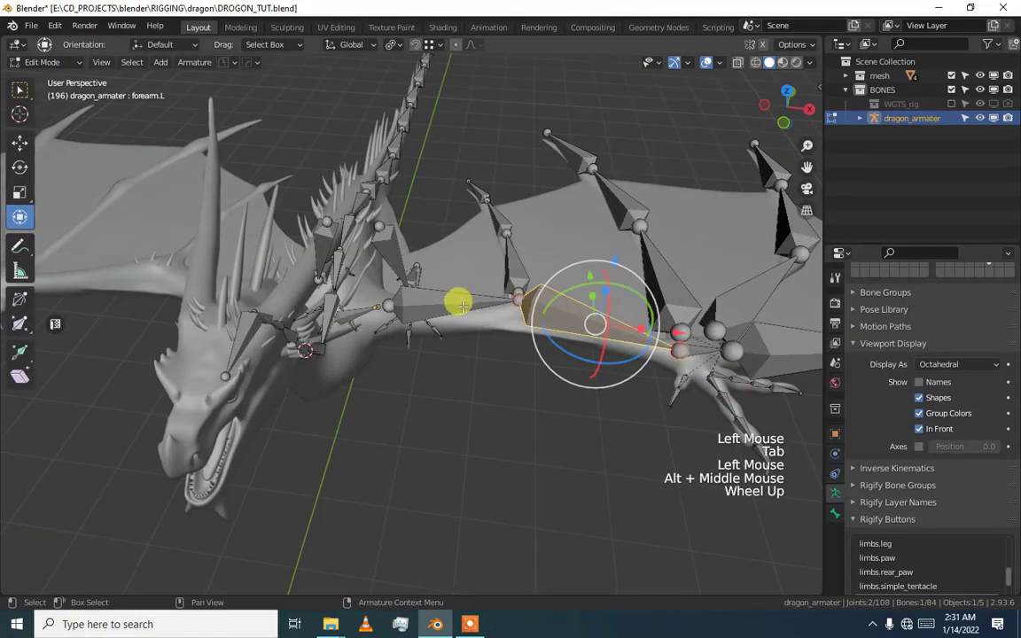
key("l")
key("l")
key("l")
key("l")
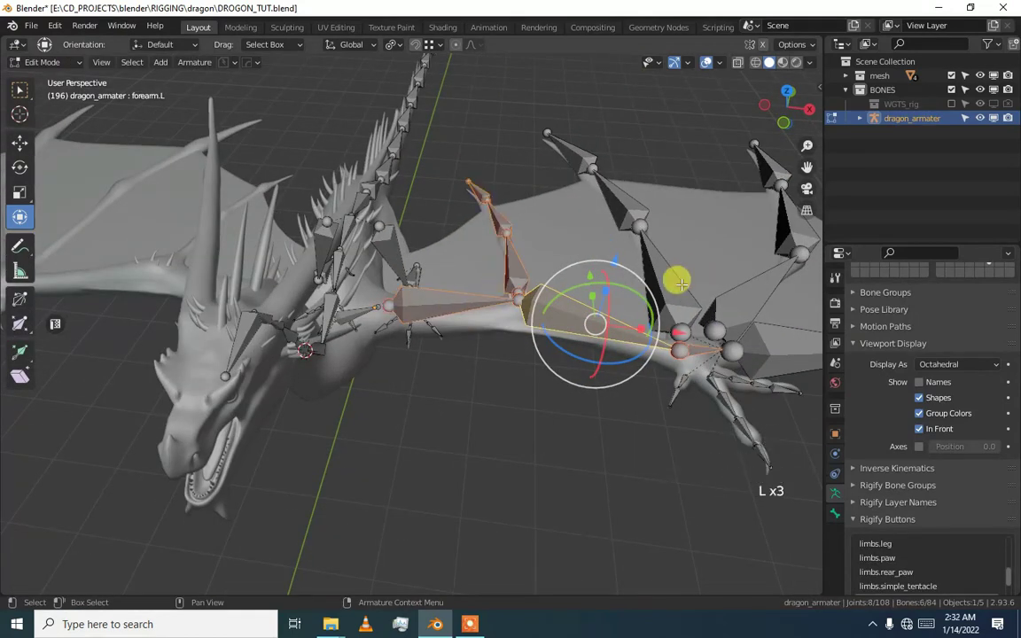
middle_click_drag(682, 284, 623, 333)
key("l")
key("l")
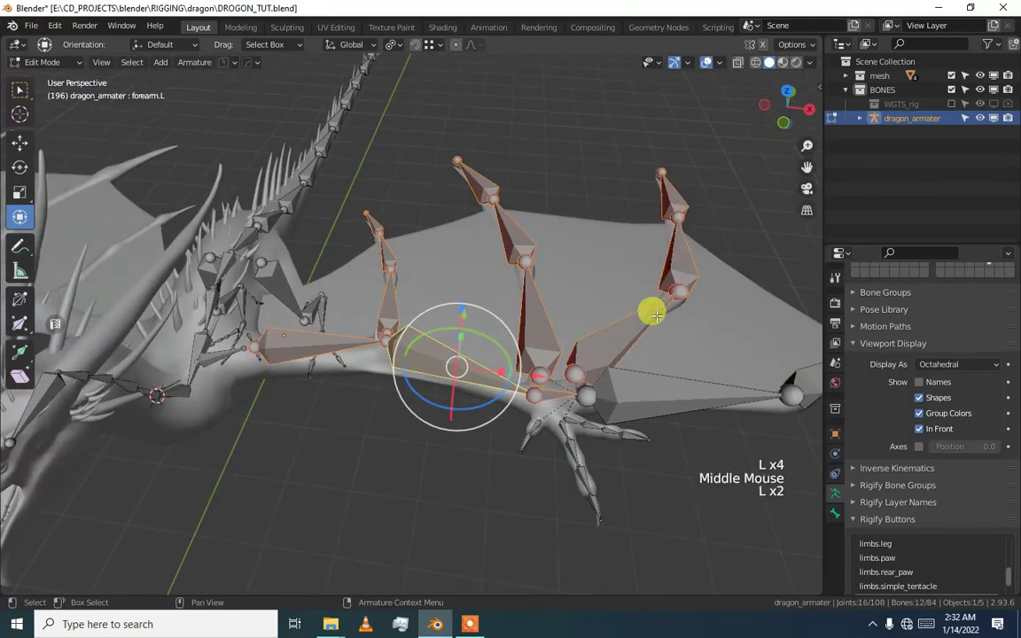
key("l")
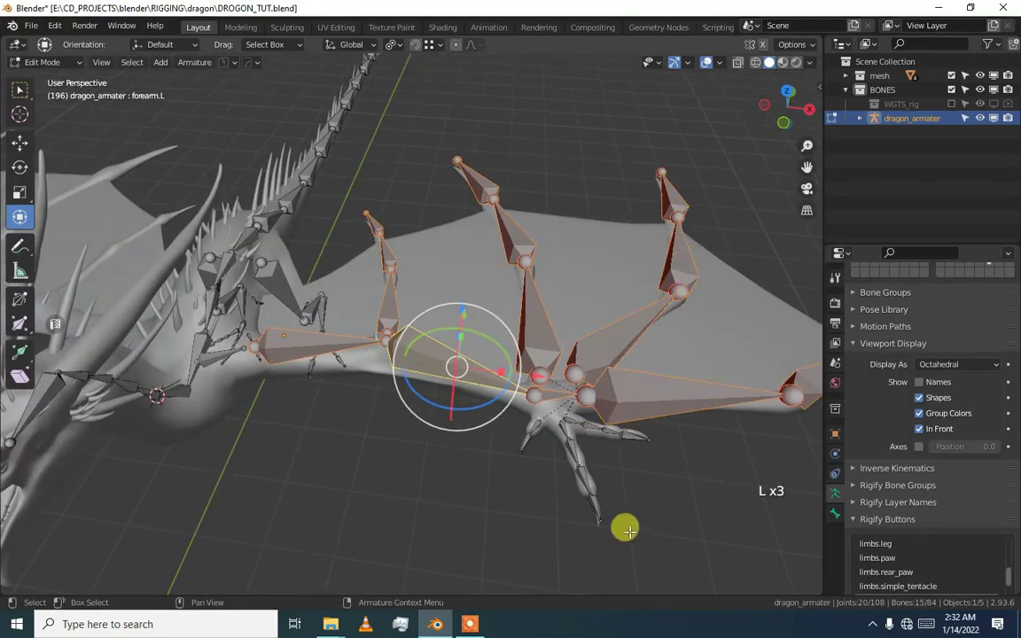
- Add the left wing's claw finger bones and the left clavicle to the selection
left_click(574, 416, "shift")
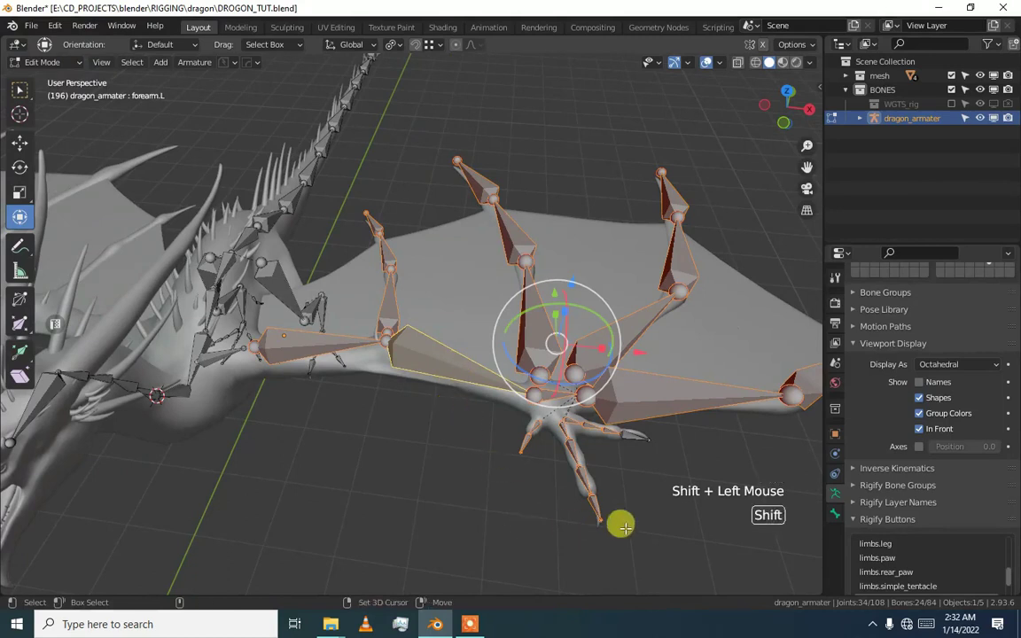
left_click(587, 381, "shift")
left_click(611, 437, "shift")
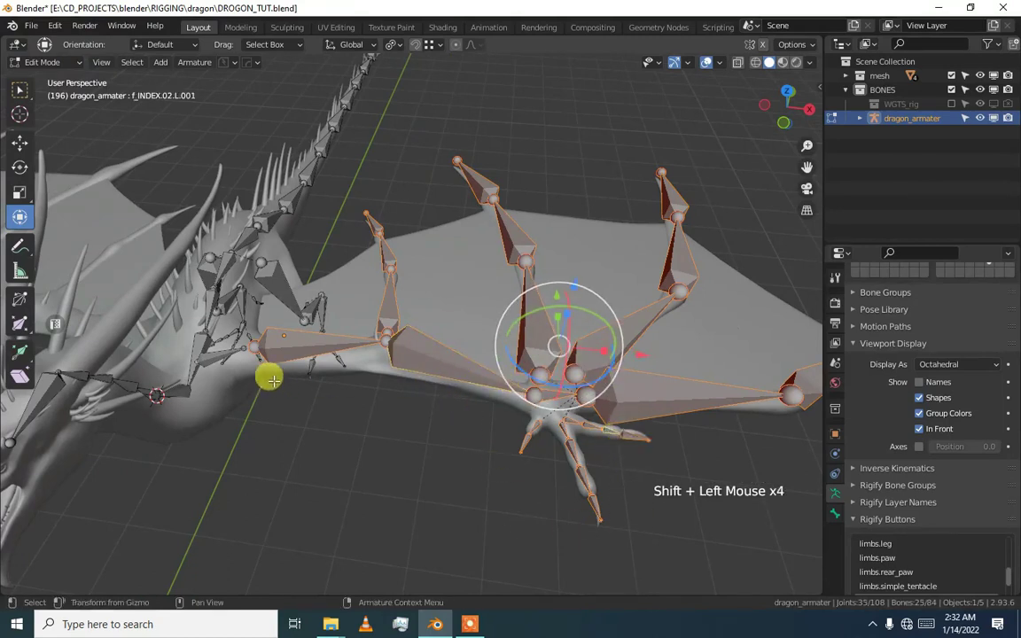
key("shift")
left_click(220, 359, "shift")
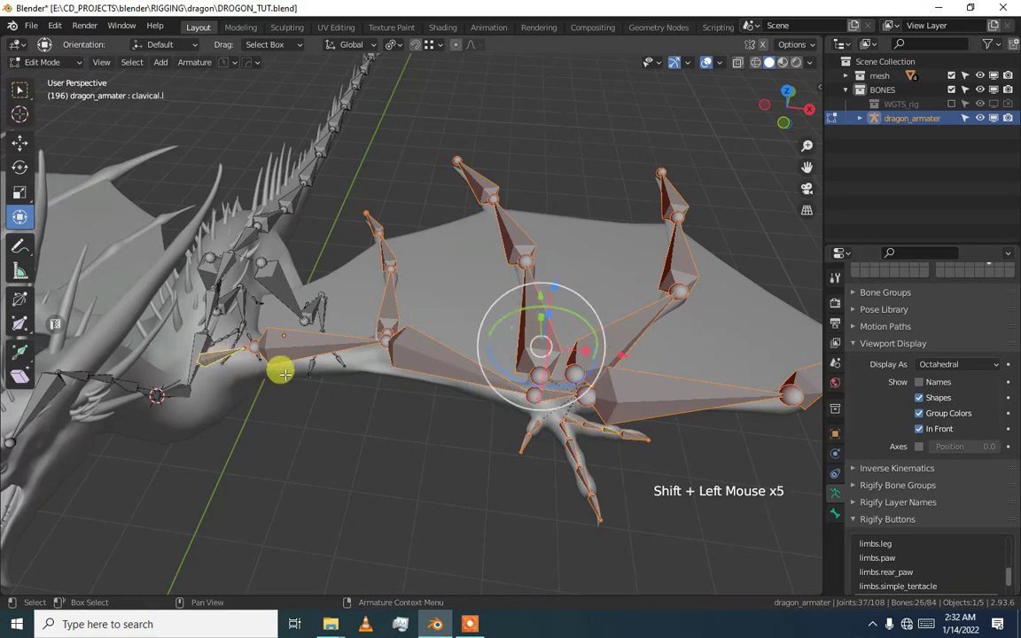
- Test-move the selected left wing bones to check the selection and cancel the movement
key("g")
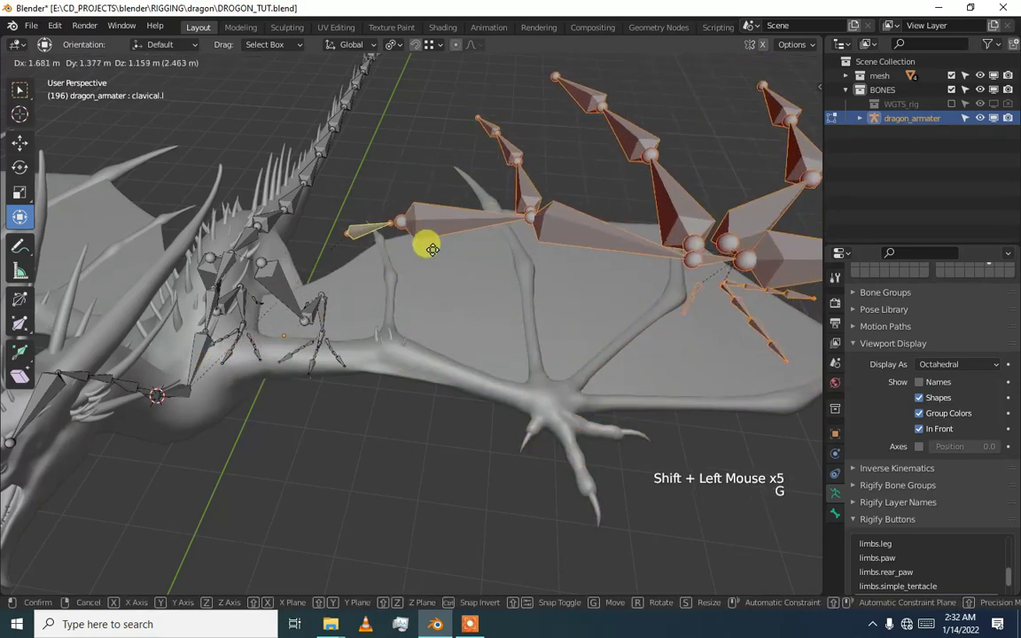
right_click(456, 107)
middle_click_drag(456, 107, 438, 153)
scroll(438, 152, "down", 2)
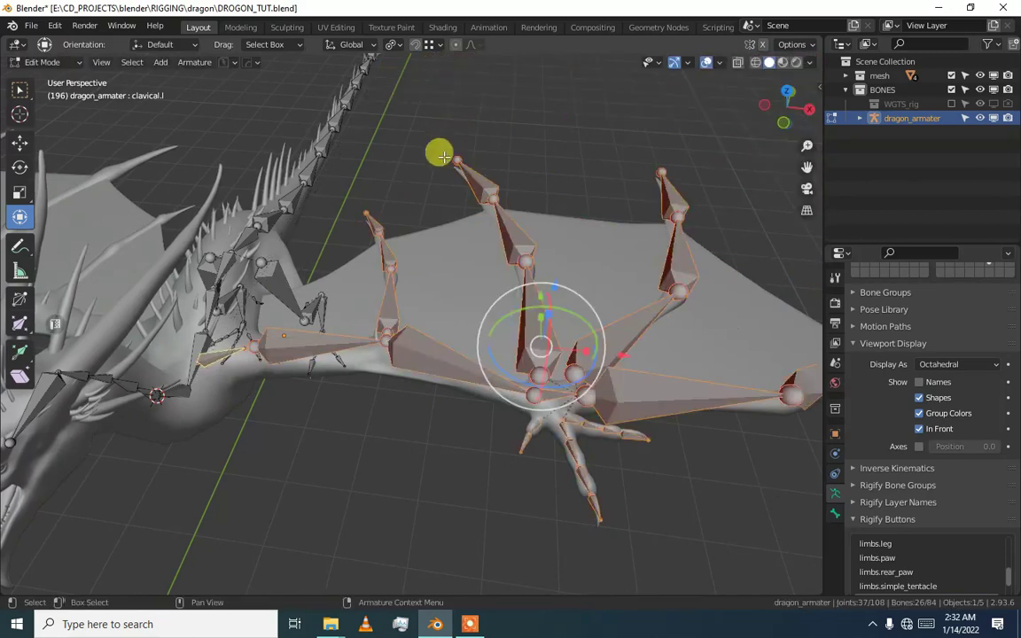
middle_click_drag(469, 266, 469, 255, "alt")
key("g")
key("Escape")
- Symmetrize the selected left wing bones onto the opposite wing
middle_click_drag(362, 198, 433, 257)
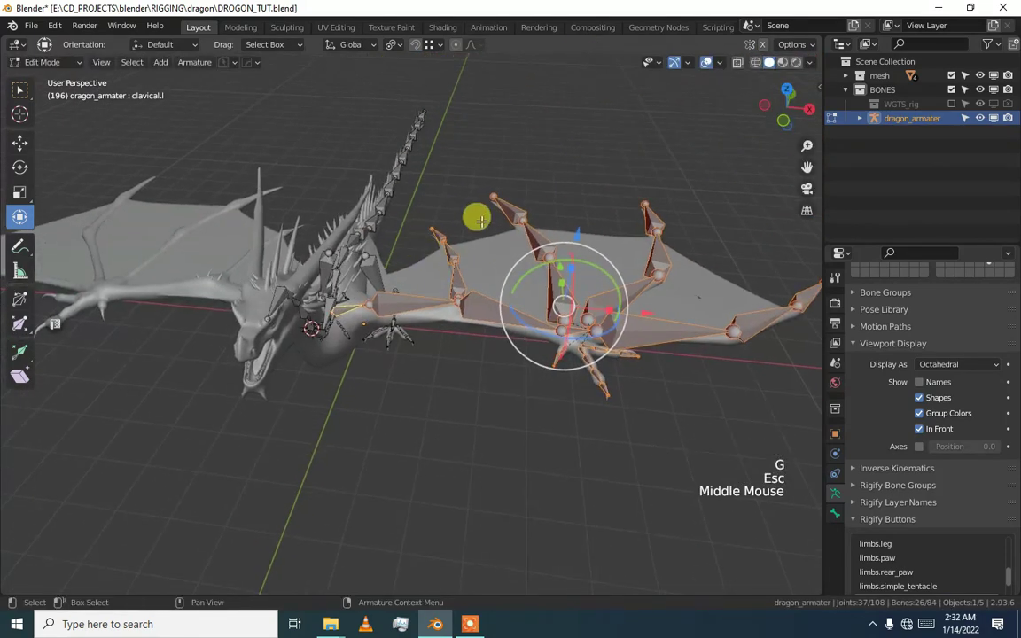
right_click(462, 171)
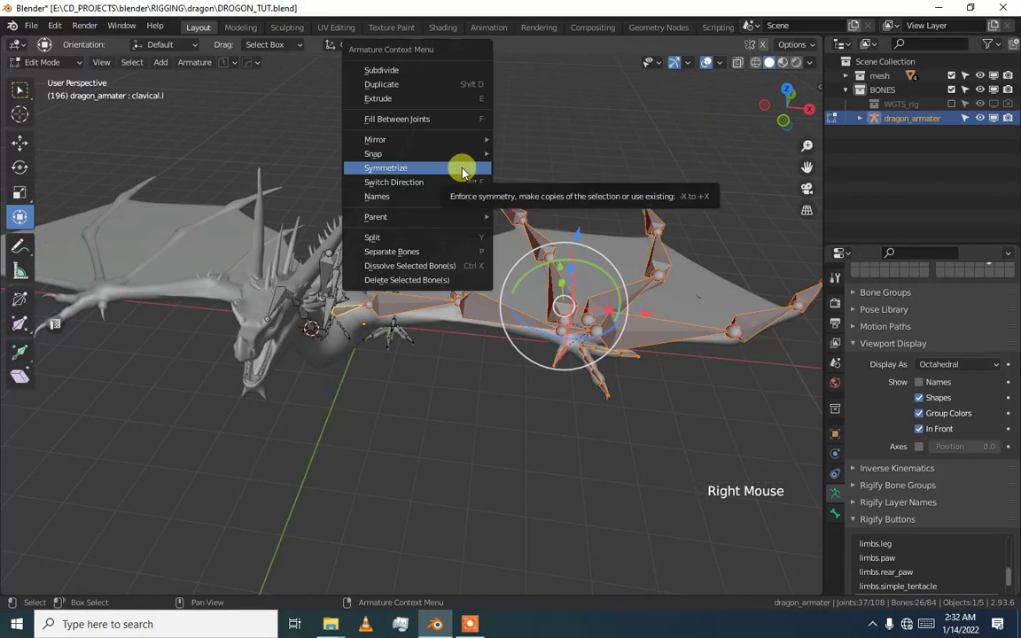
left_click(463, 169)
middle_click_drag(376, 233, 435, 227)
- Switch the armature to Pose Mode and generate a new Rigify rig from it
key("ctrl+Tab")
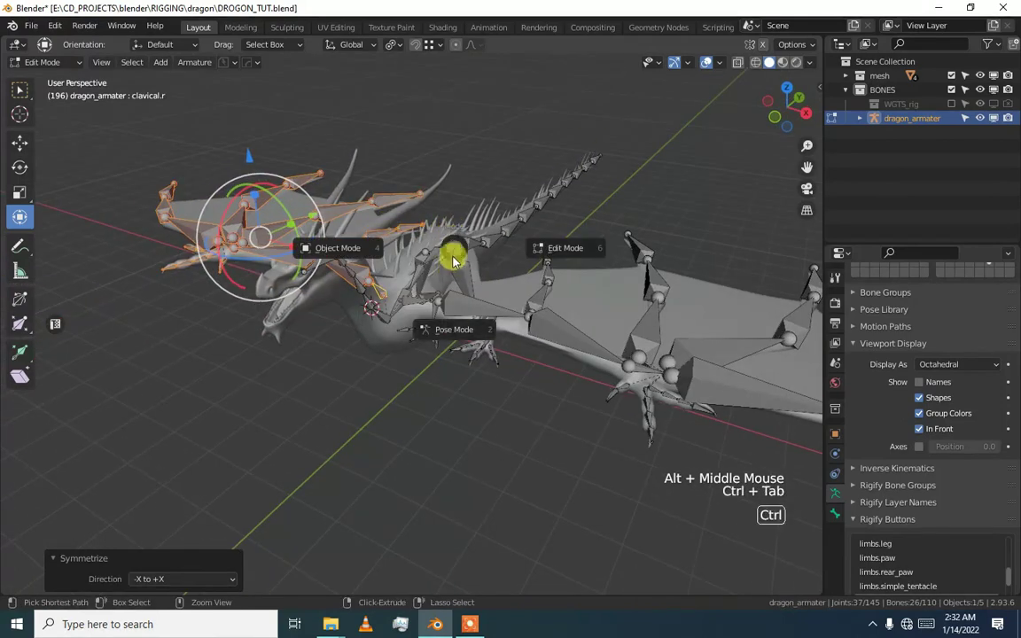
left_click(454, 333)
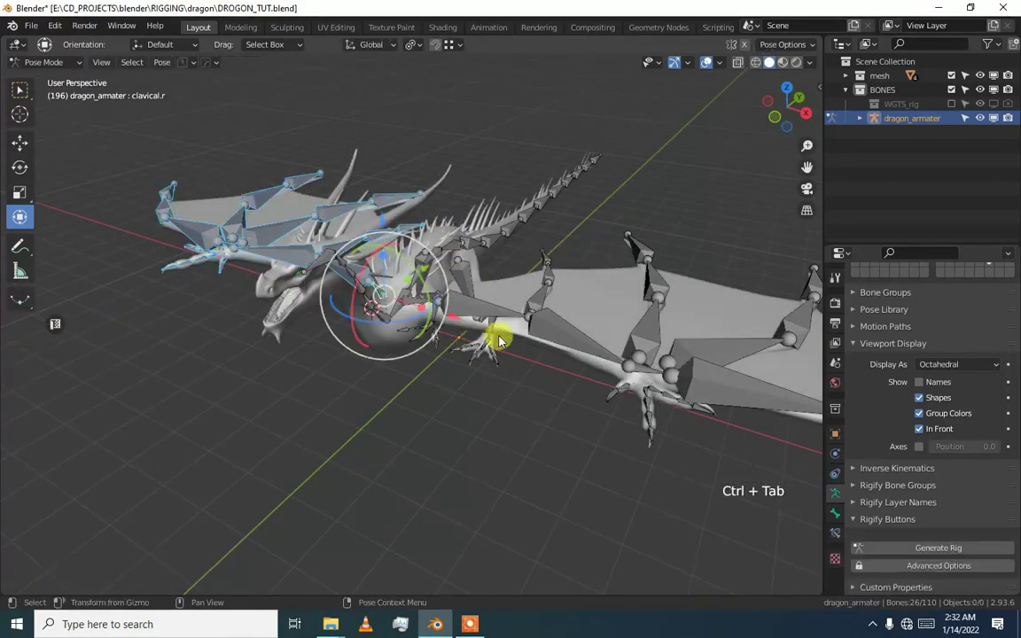
left_click(914, 550)
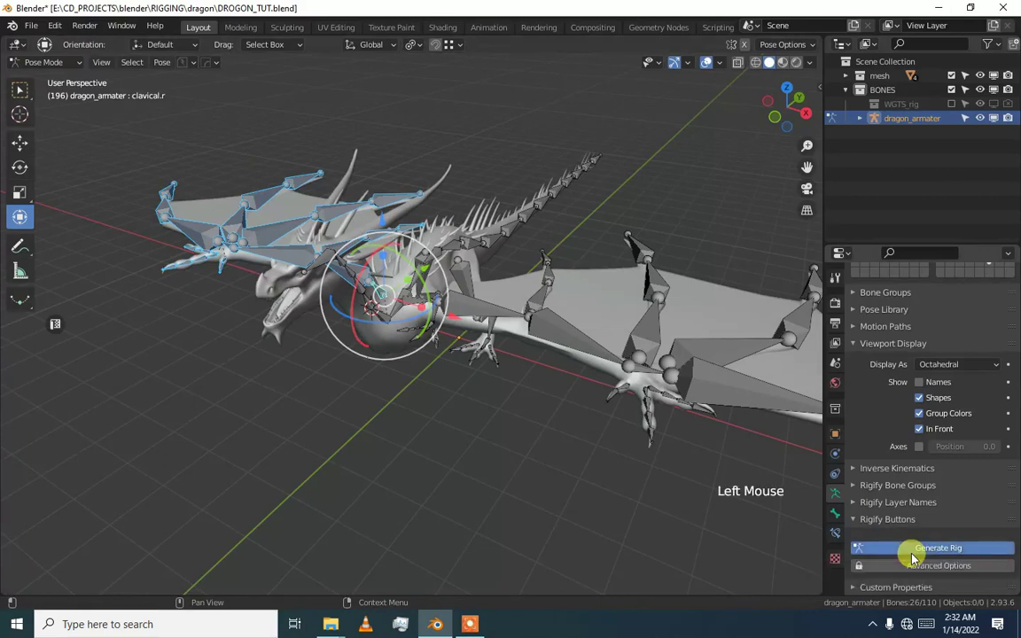
middle_click(483, 376)
left_click(494, 470)
left_click(510, 397)
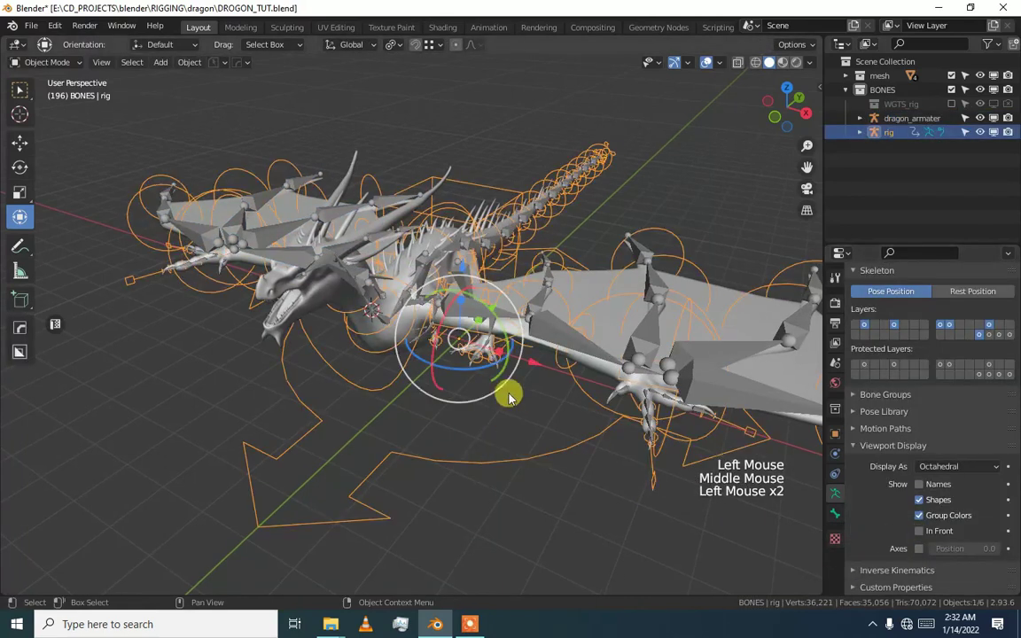
- Select the dragon mesh and delete all of its unlocked vertex groups
left_click(581, 292)
middle_click_drag(557, 317, 510, 294)
scroll(510, 295, "up", 1)
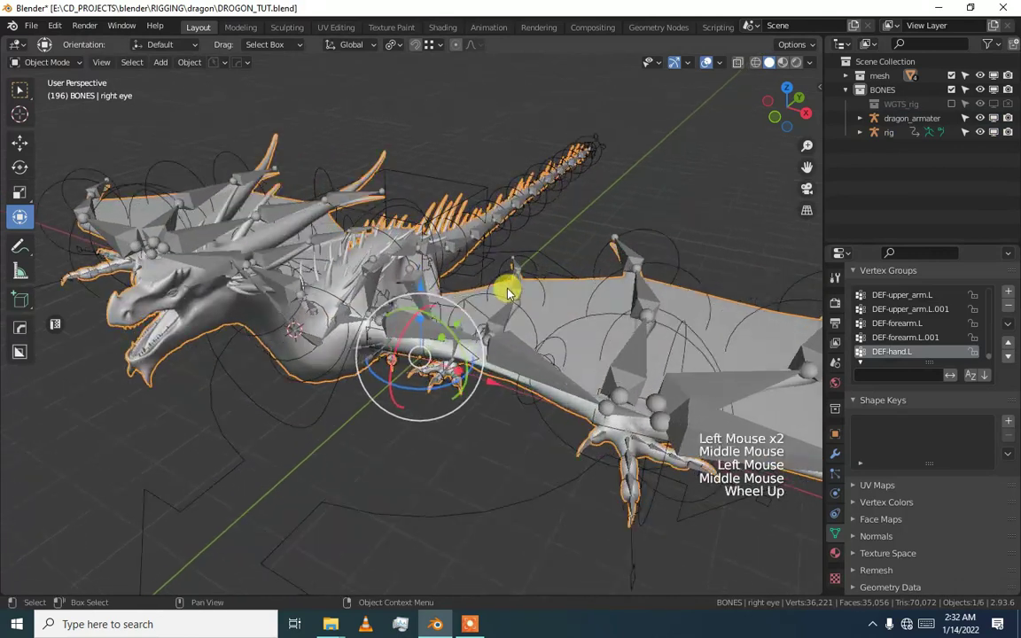
left_click(1008, 325)
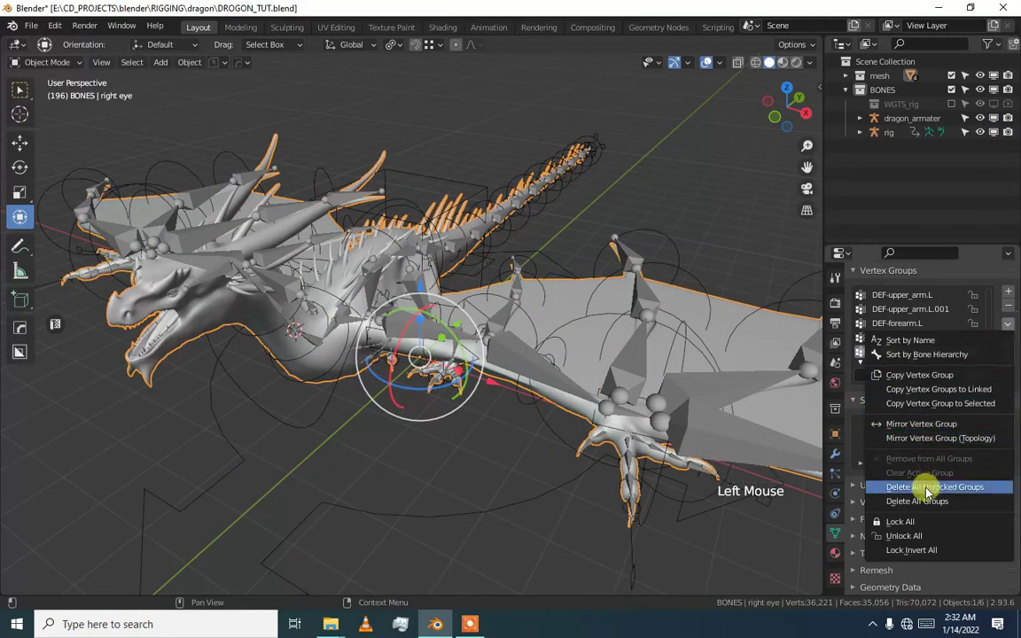
left_click(928, 489)
- Remove the old Armature modifier from the dragon mesh
left_click(835, 453)
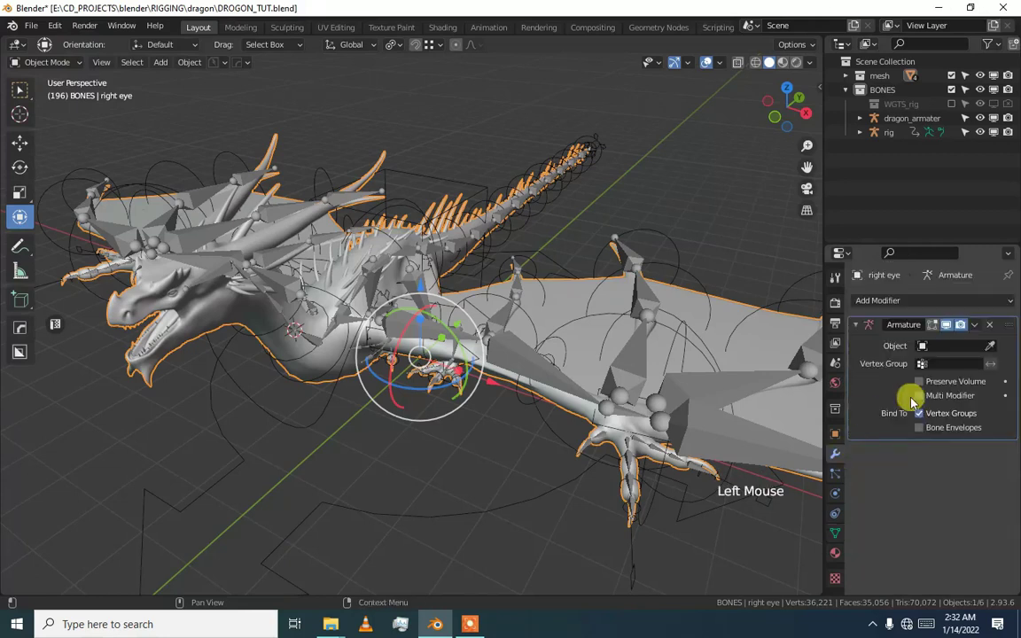
left_click(990, 325)
middle_click_drag(467, 344, 538, 234, "alt")
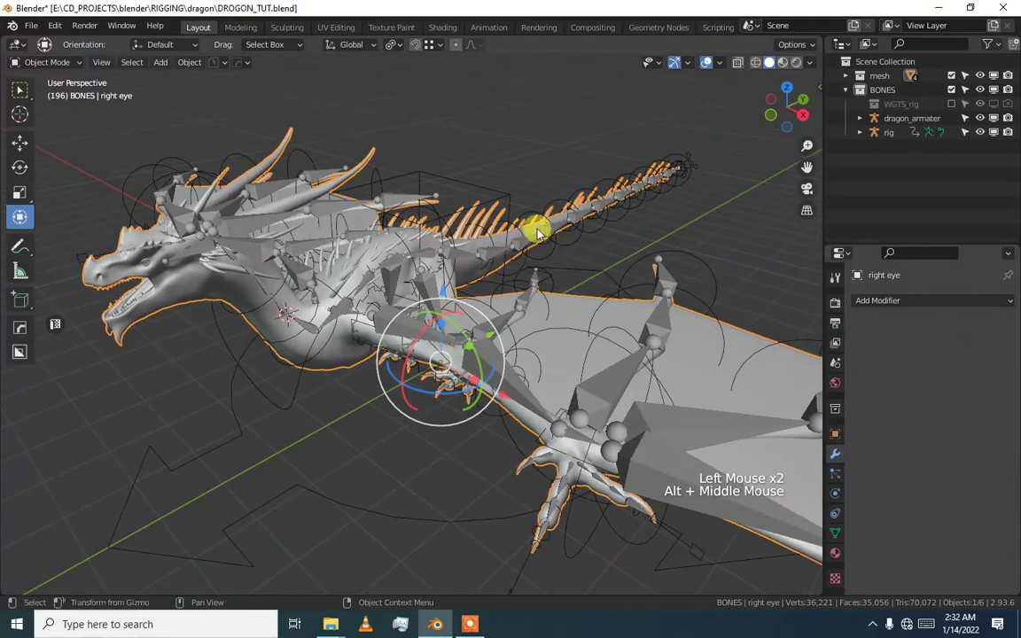
- Parent the dragon mesh to the new rig with automatic weights
left_click(545, 271, "shift")
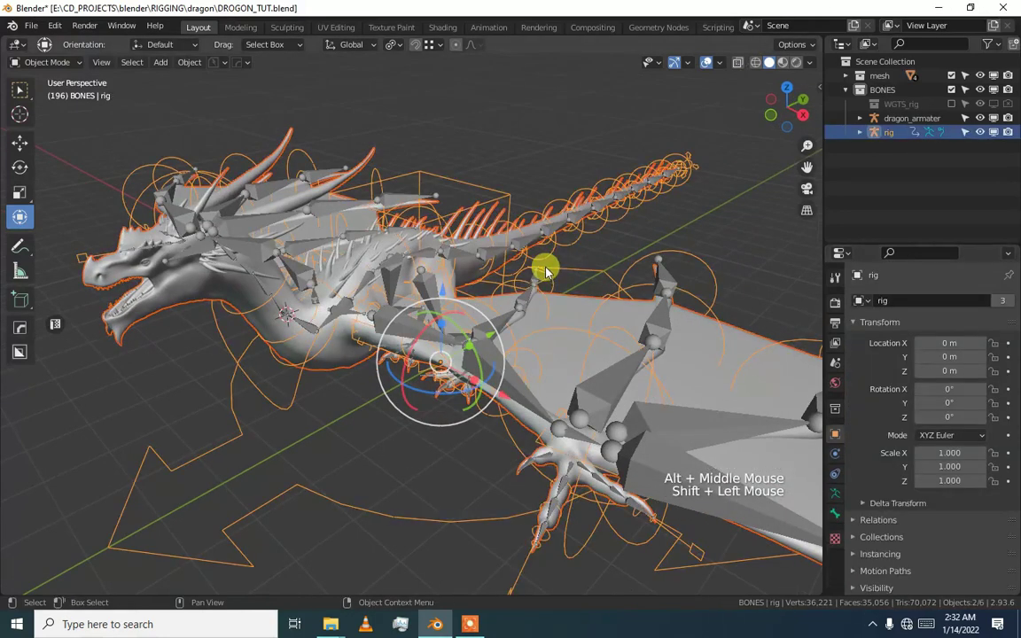
key("ctrl+p")
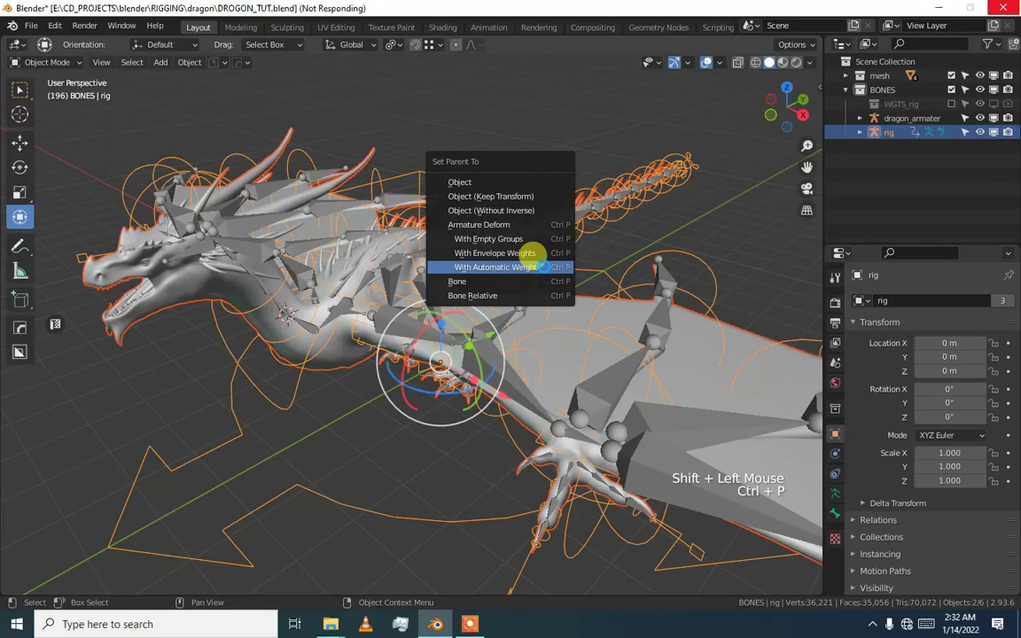
left_click(536, 266)
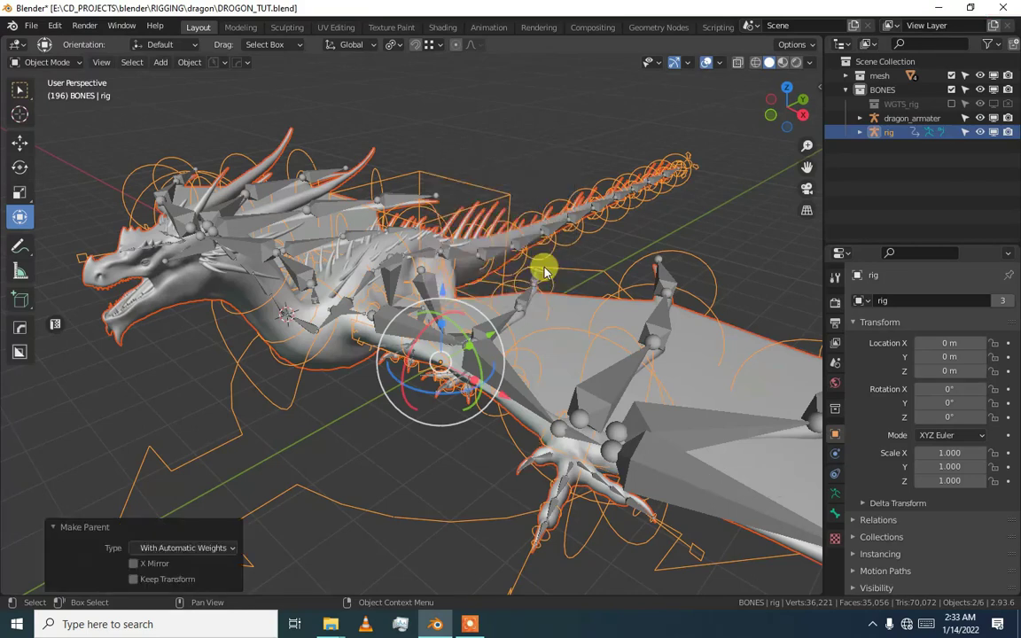
- Put the rig in Pose Mode and select the master control of the left wing hand's middle finger
middle_click_drag(427, 338, 392, 406)
left_click(378, 499)
left_click(376, 489)
key("ctrl+Tab")
left_click(380, 490)
middle_click_drag(353, 358, 497, 455)
scroll(490, 395, "up", 1)
left_click(494, 454)
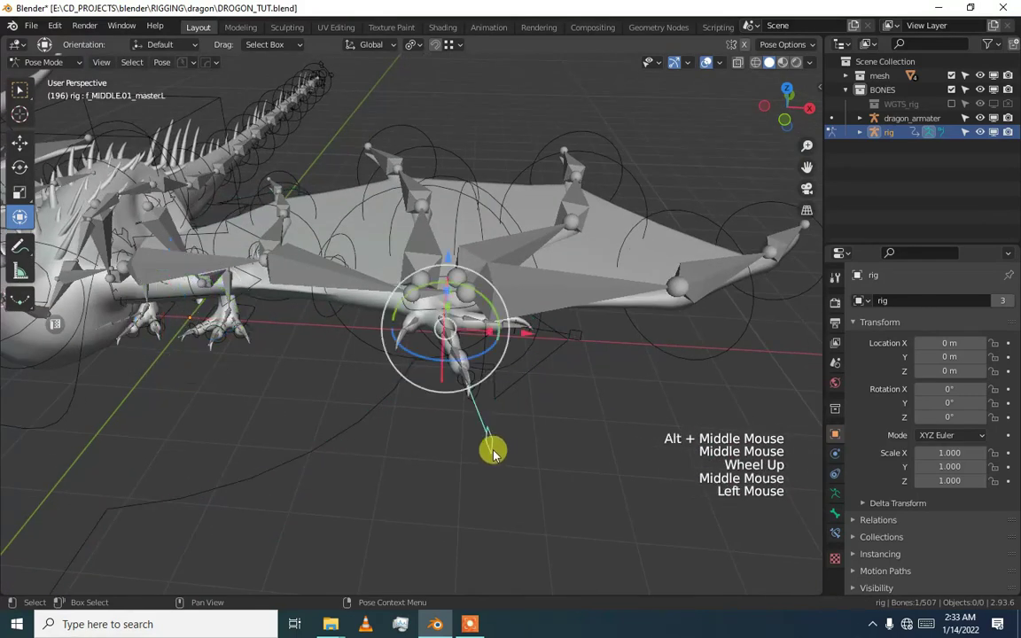
- Test the left middle finger's master control by transforming it with the gizmo, undoing each change
scroll(479, 309, "up", 1)
left_click_drag(485, 292, 479, 332)
key("ctrl+z")
middle_click_drag(461, 354, 493, 342, "alt")
scroll(519, 335, "up", 1)
left_click_drag(490, 340, 507, 352)
key("ctrl+z")
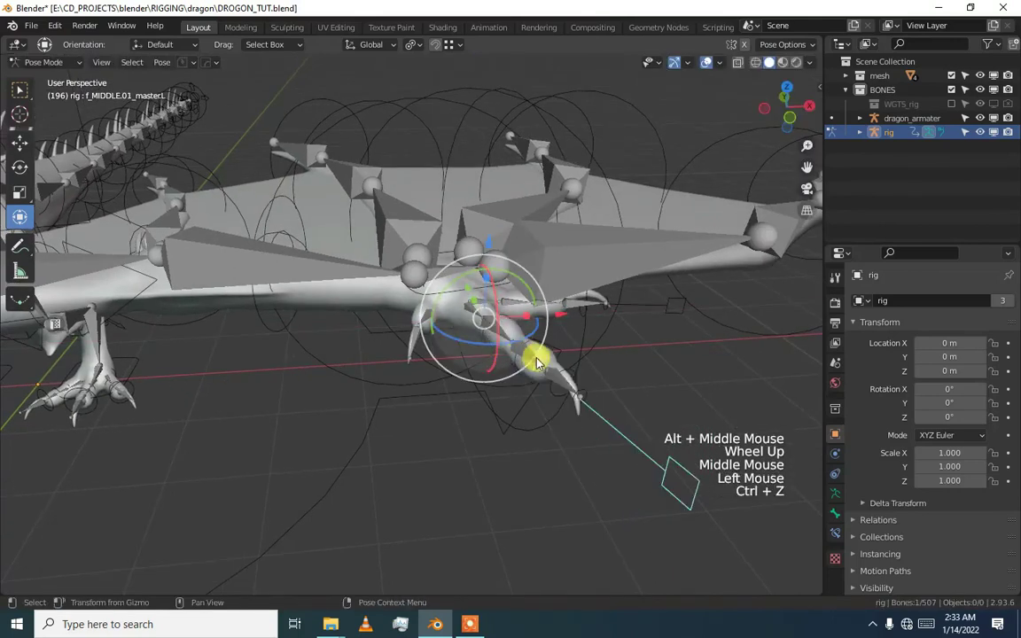
- Try scaling the left middle finger's master control down to check how the finger bends, and revert the pose
key("s")
right_click(531, 358)
middle_click_drag(531, 358, 547, 383, "alt")
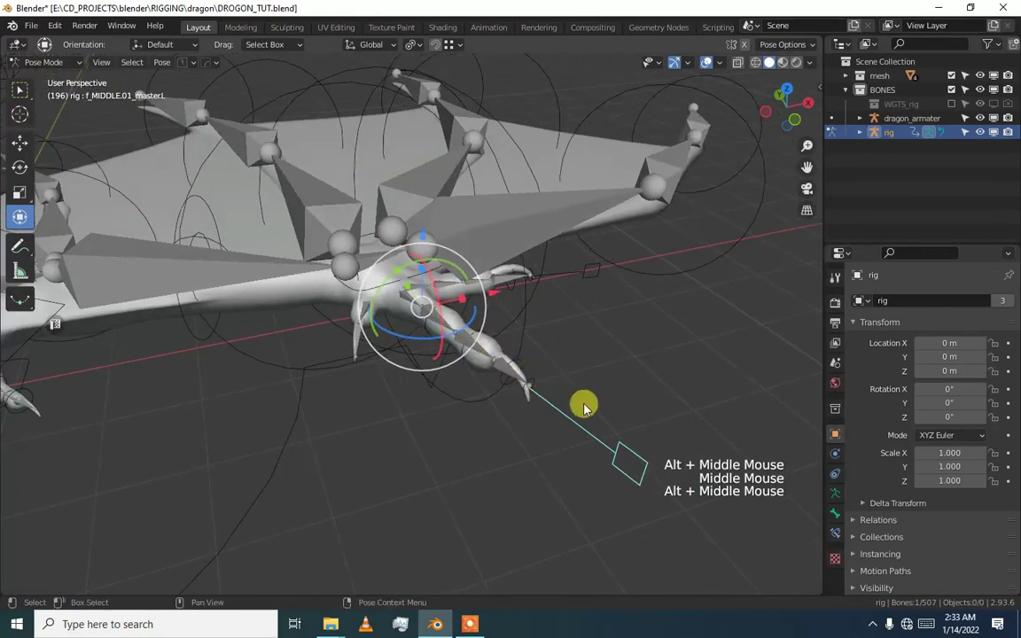
key("s")
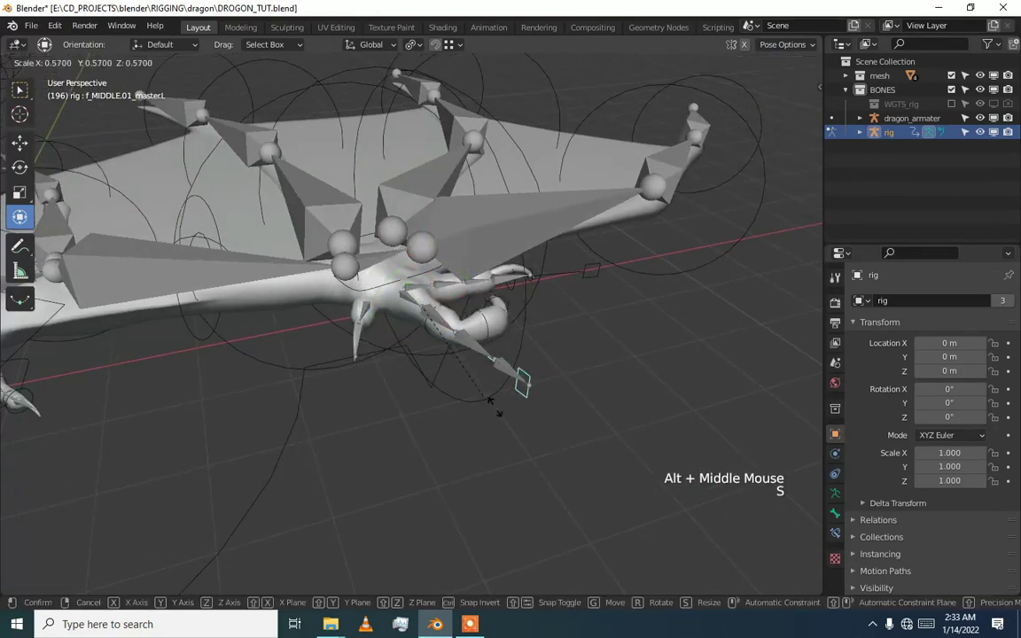
left_click(481, 486)
middle_click(517, 381)
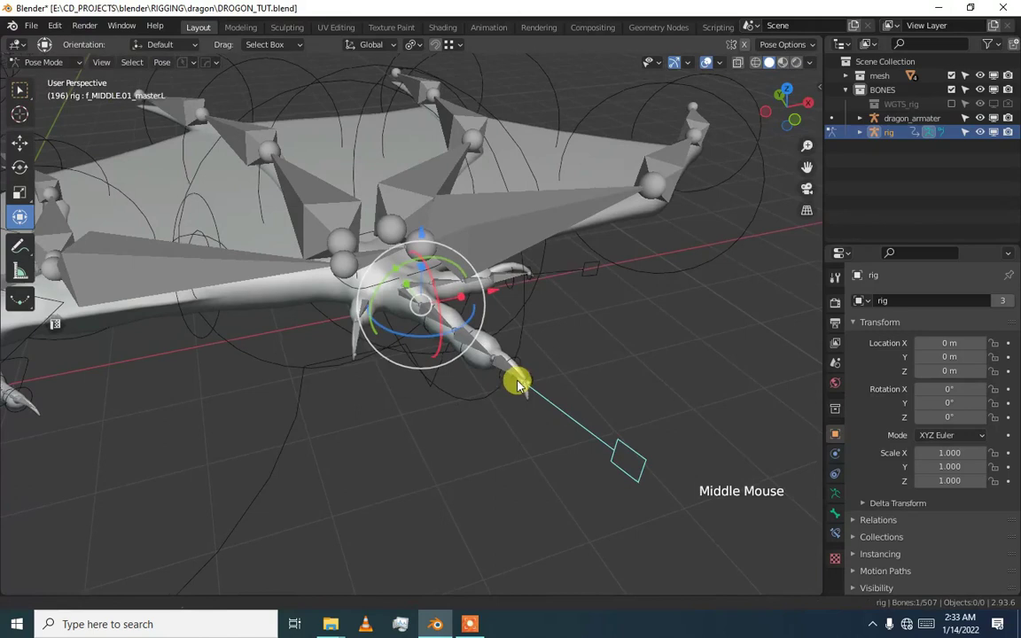
- Open dragon_armater in Edit Mode and show the bone properties of the left middle fingertip bone, f_MIDDLE.03.L
key("ctrl+Tab")
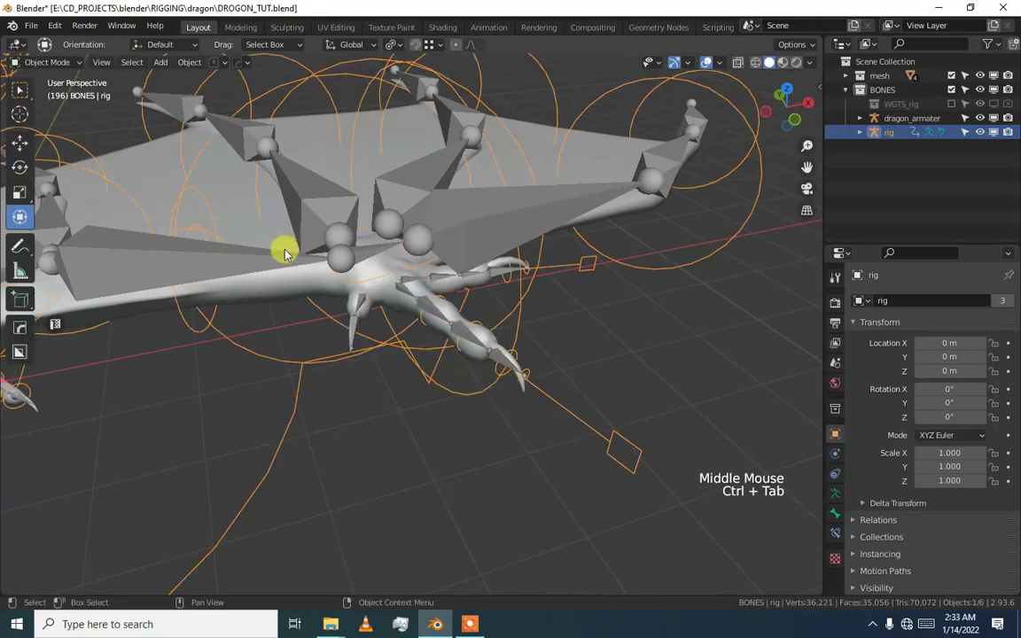
left_click(256, 266)
key("Tab")
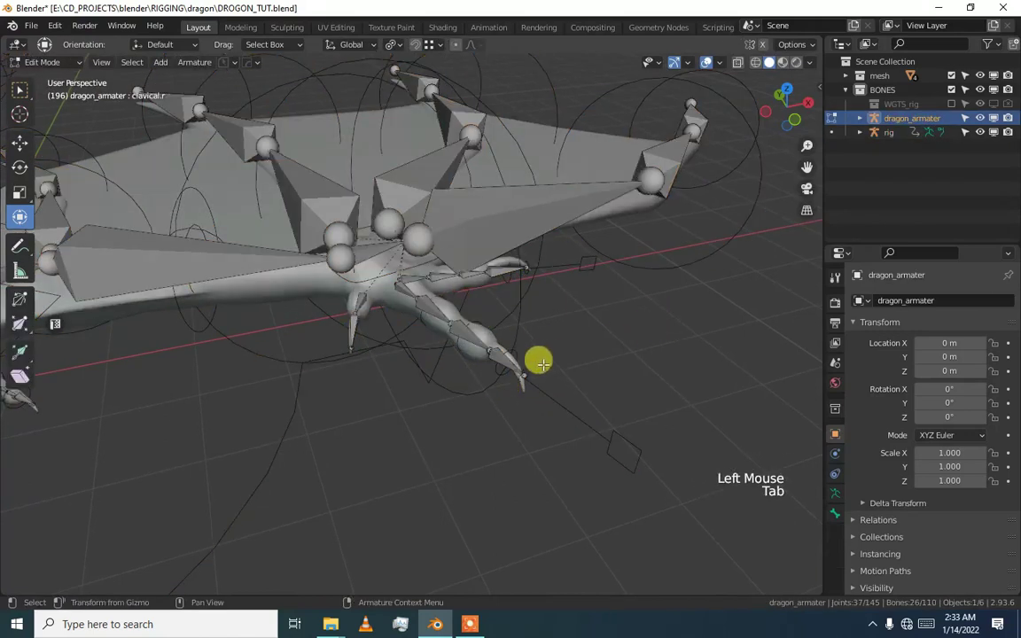
left_click(503, 358)
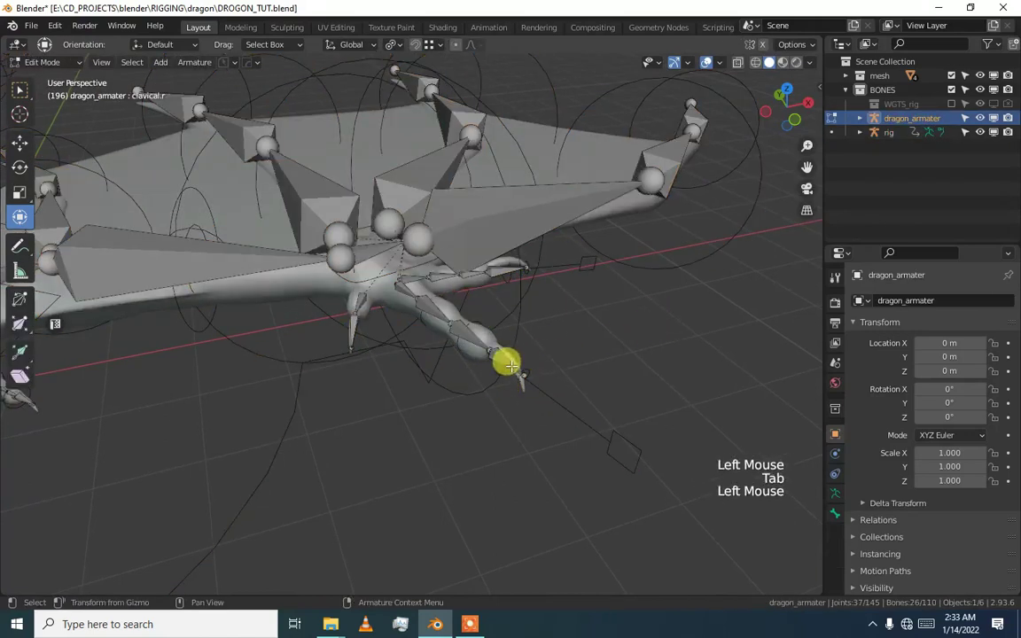
left_click(834, 512)
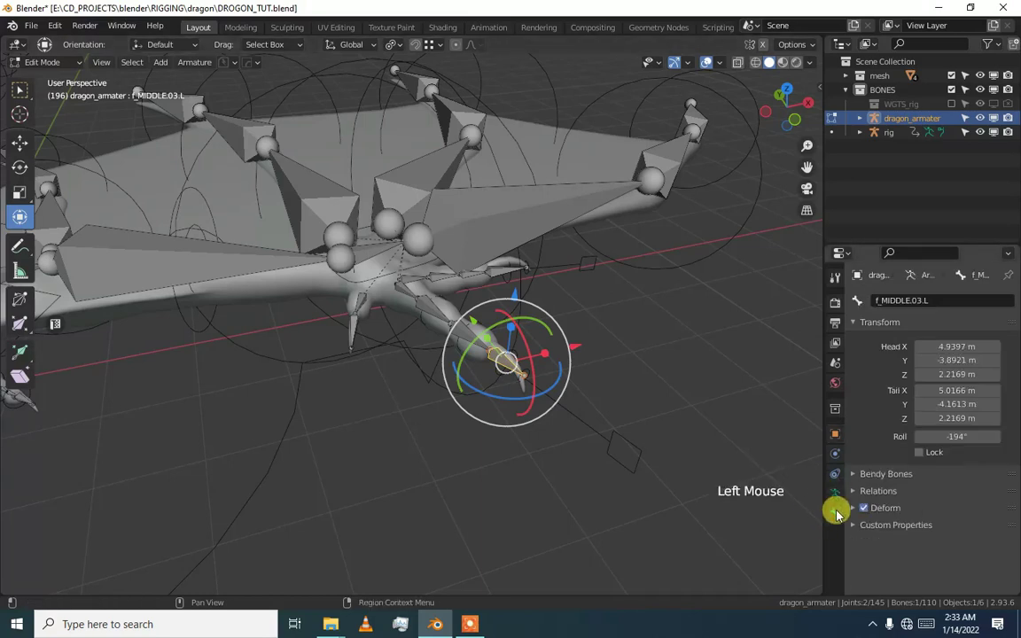
- Switch dragon_armater to Pose Mode and display the Rigify type settings of the middle fingertip bone
scroll(967, 501, "down", 2)
left_click(834, 493)
scroll(845, 505, "down", 5)
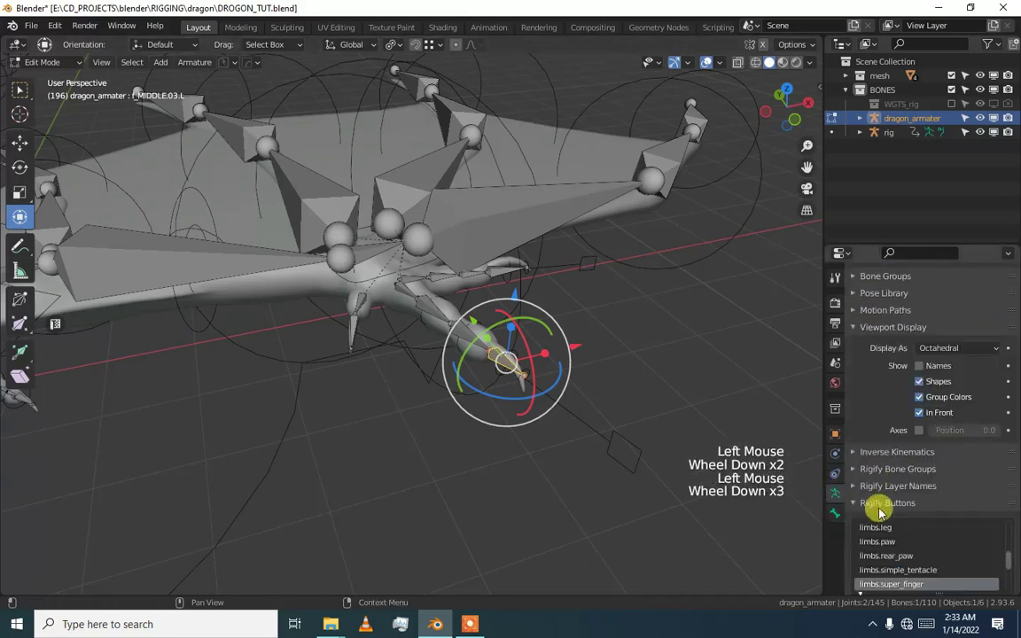
key("ctrl+Tab")
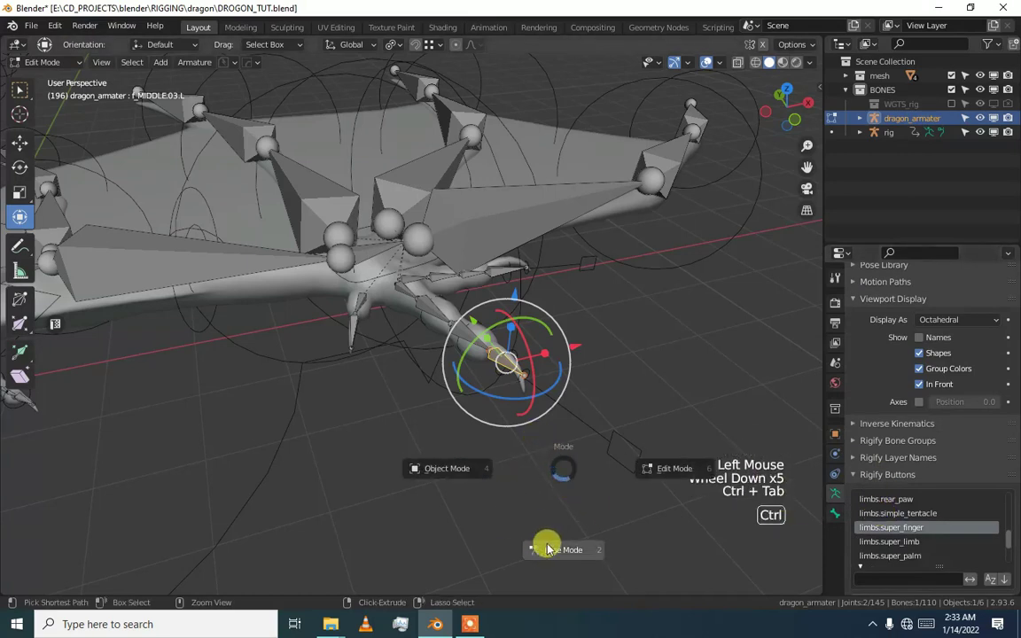
scroll(975, 530, "down", 3)
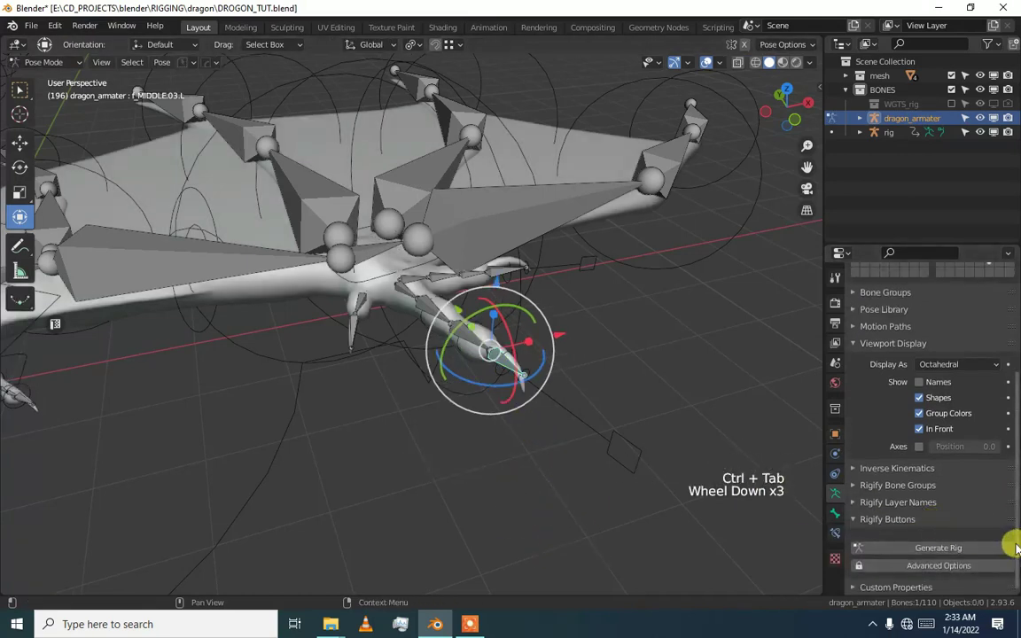
left_click(835, 513)
scroll(1000, 517, "down", 2)
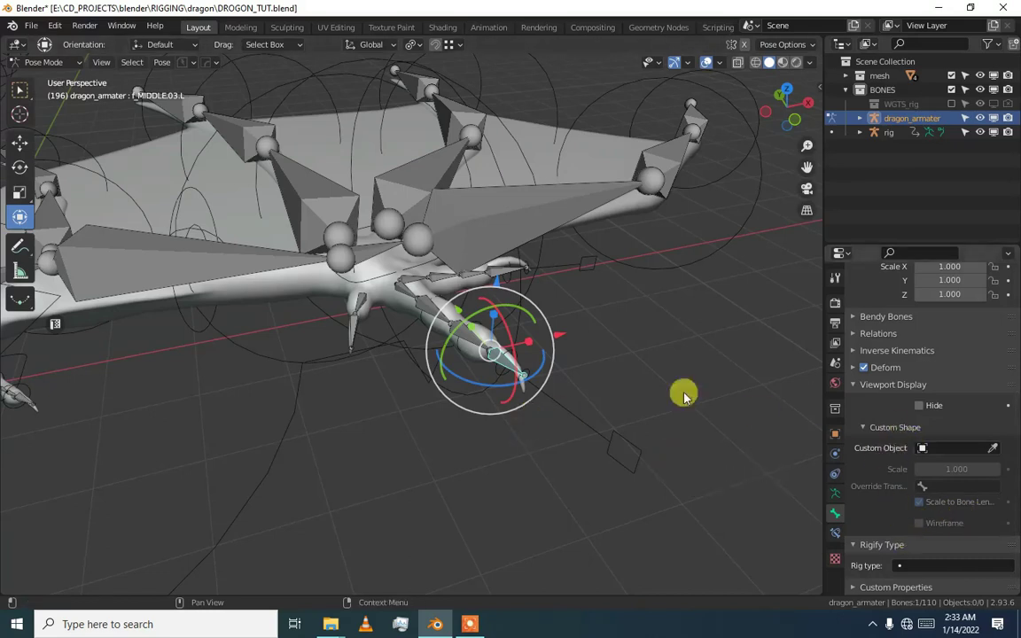
- Select the middle finger's first bone, f_MIDDLE.01.L, and set its bend rotation axis to X manual
left_click(407, 298)
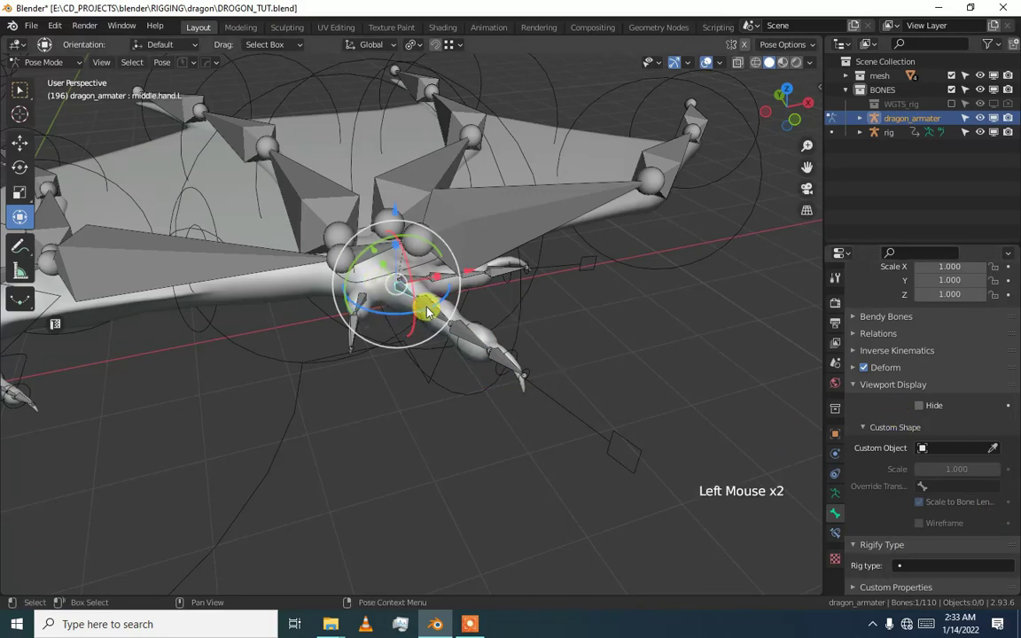
scroll(1010, 543, "down", 2)
left_click_drag(1010, 506, 1015, 576)
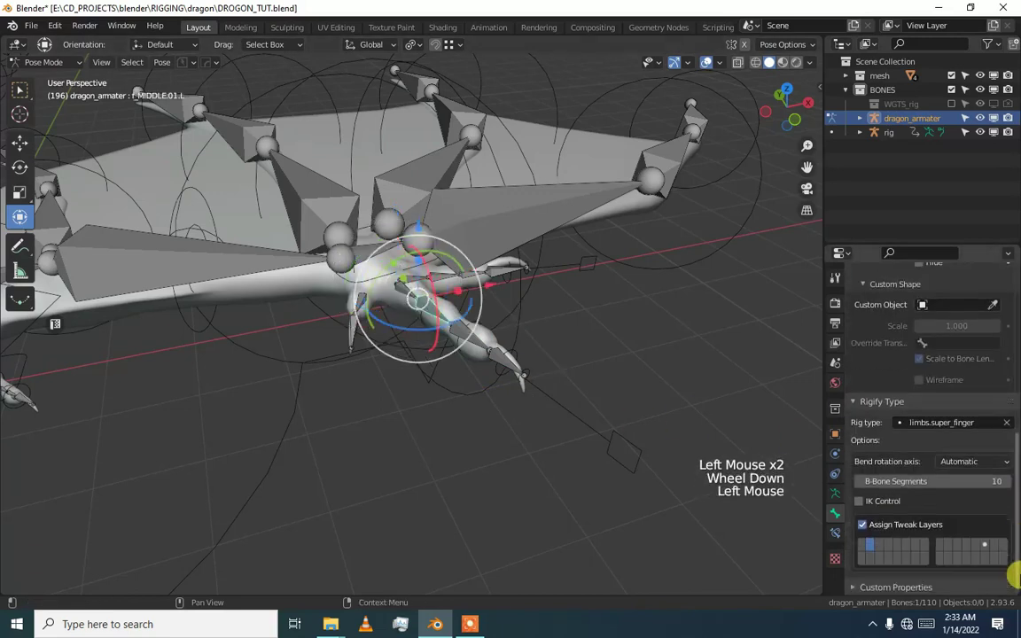
left_click(959, 461)
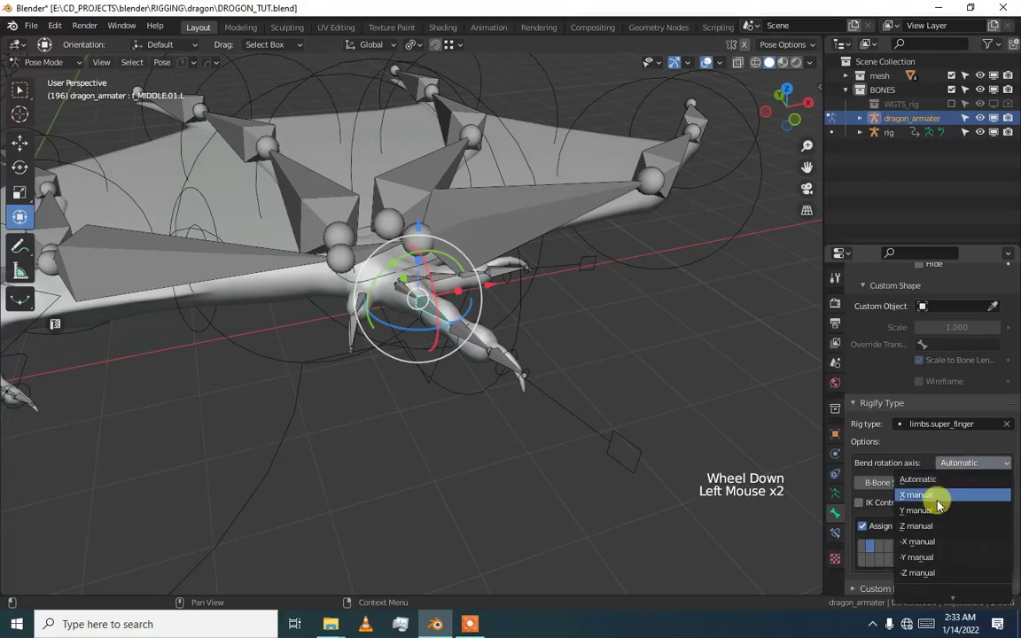
left_click(936, 497)
- Select the index finger's first bone, f_INDEX.01.L.001, and set its bend rotation axis to X manual
middle_click(422, 325, "alt")
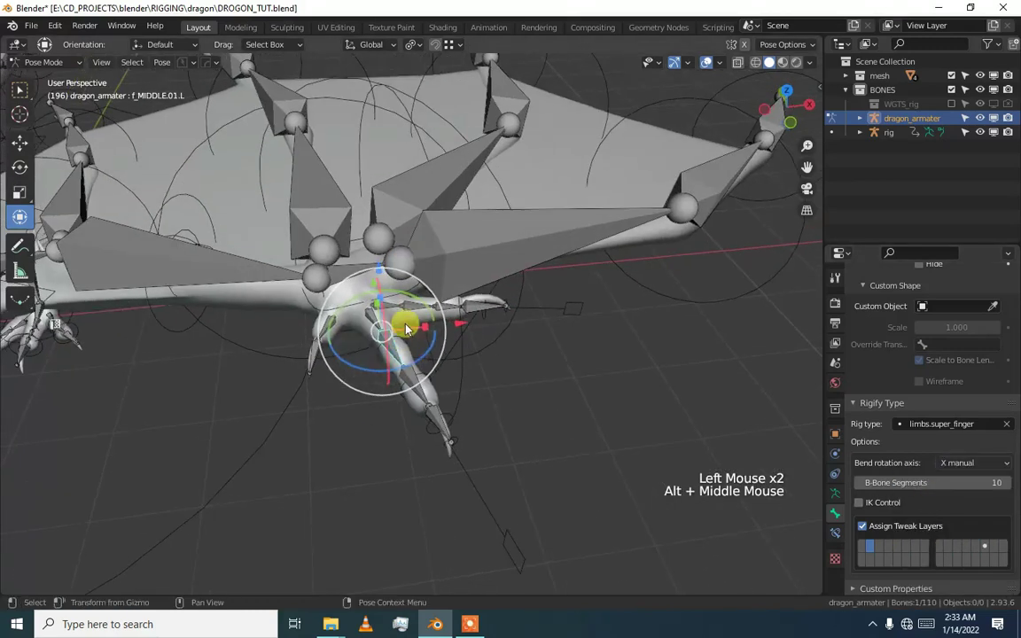
left_click(402, 303)
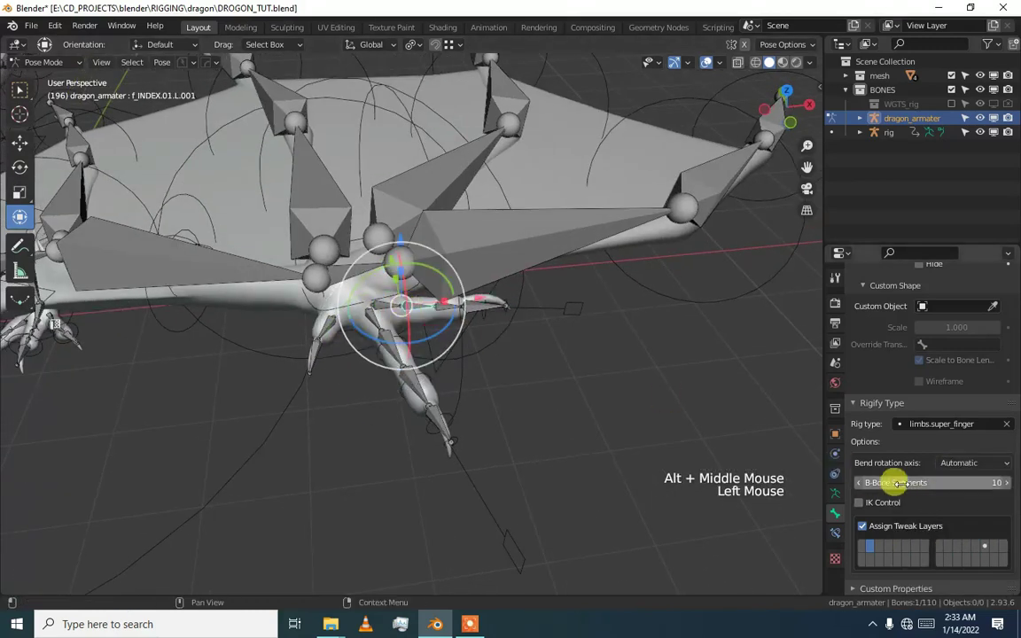
left_click(997, 462)
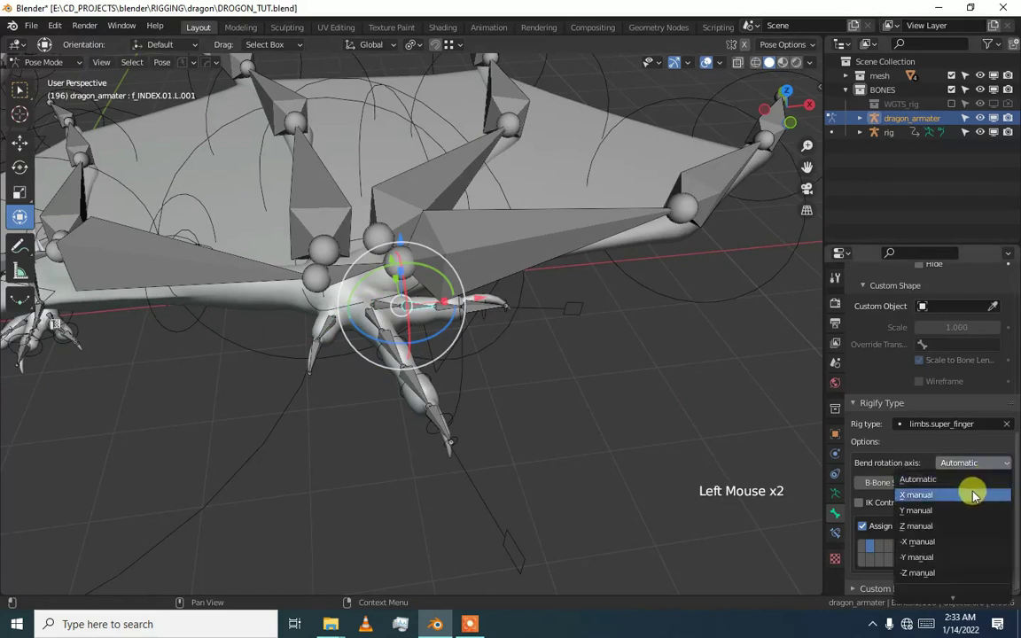
left_click(973, 482)
- Assign the limbs.super_finger rig type to the left thumb bone THUNB.L and set its bend rotation axis to X manual
left_click(322, 334)
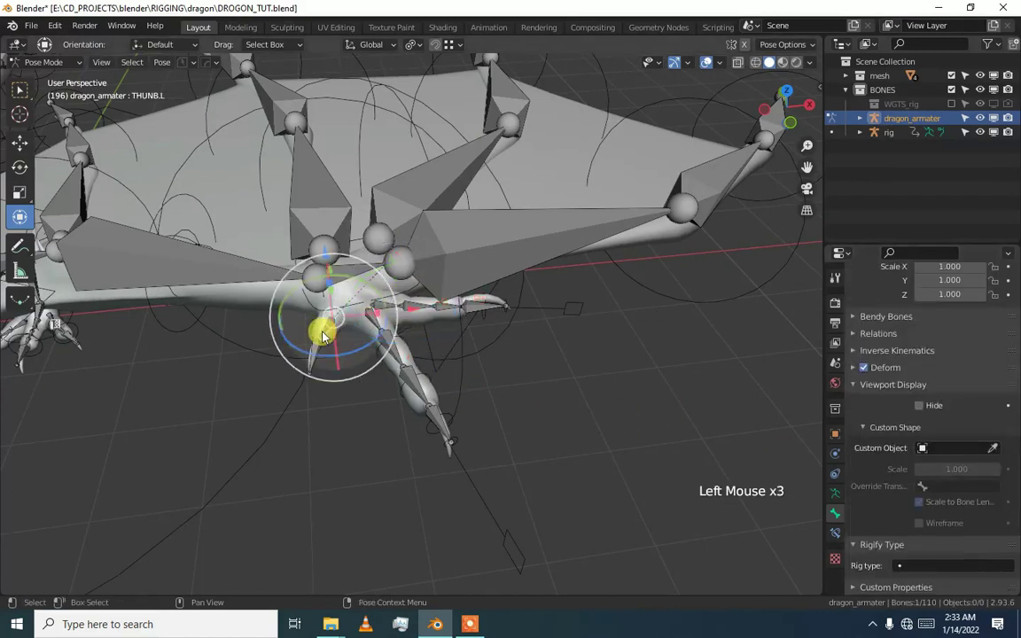
left_click(956, 562)
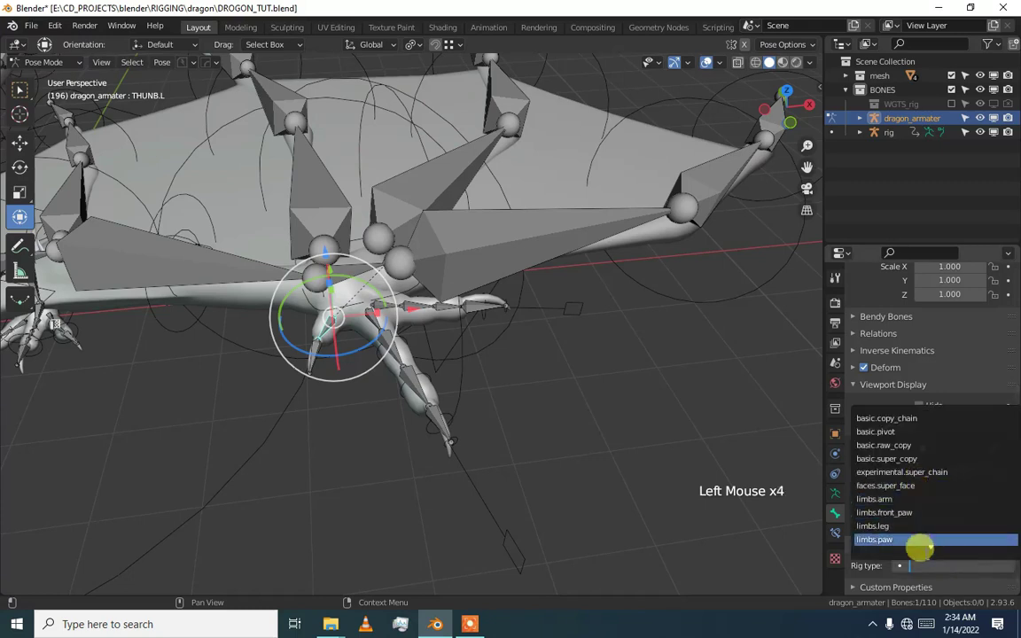
type("f")
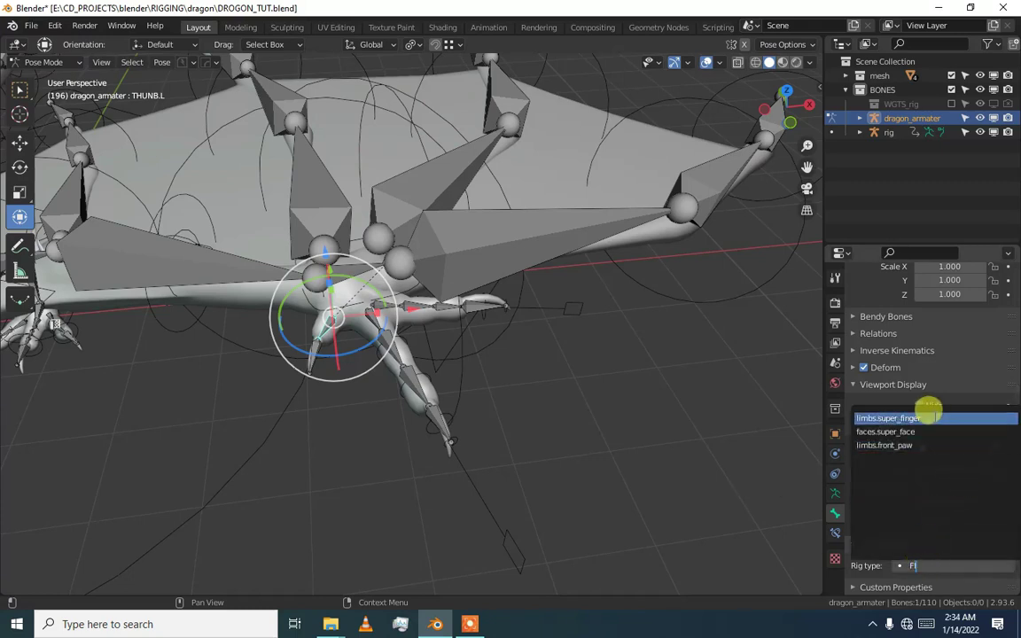
left_click(927, 418)
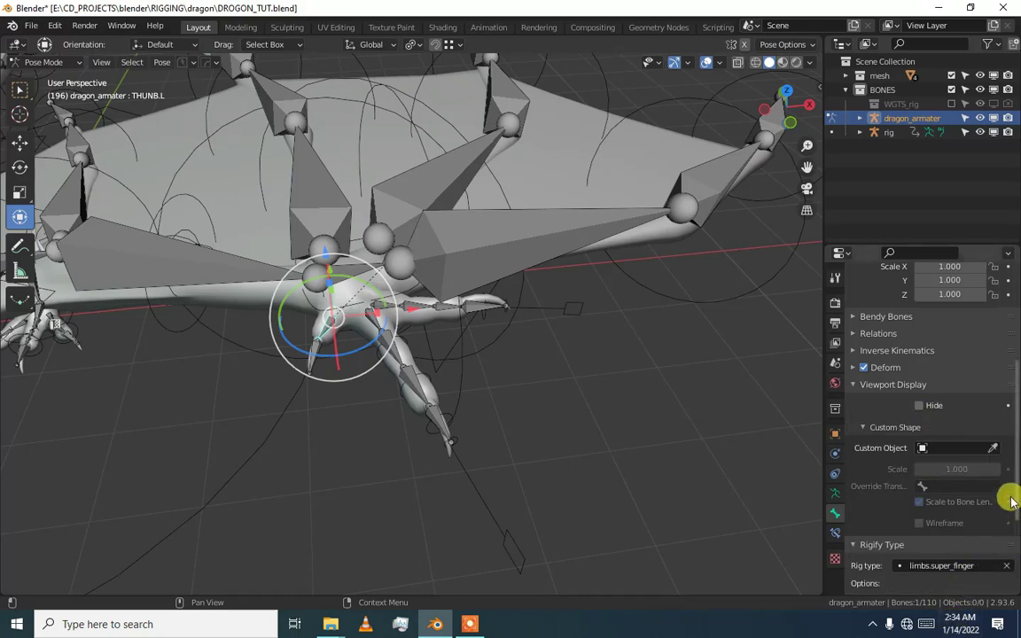
left_click(1014, 548)
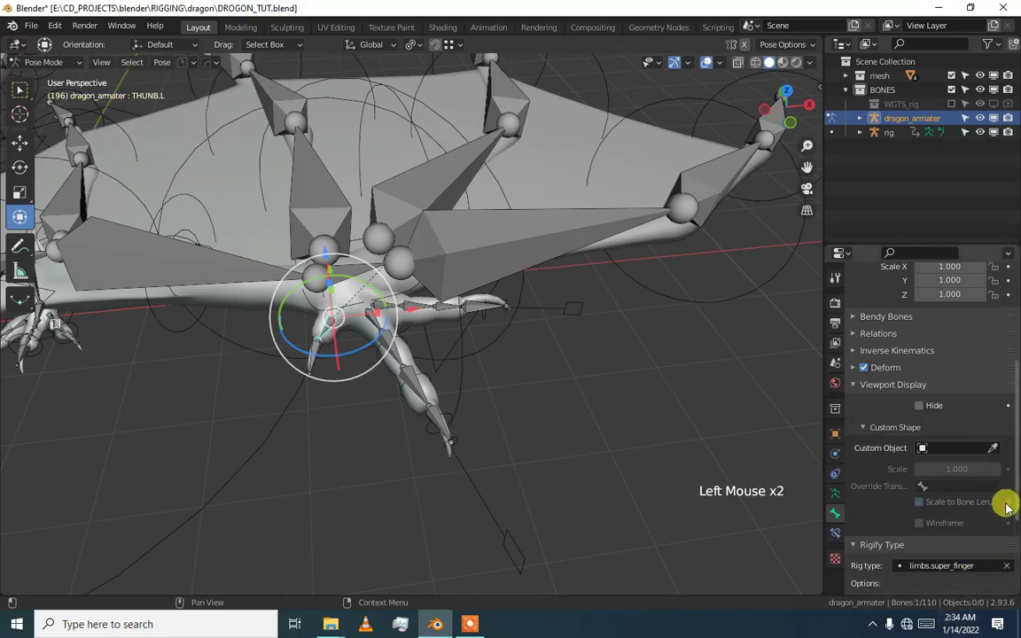
left_click_drag(1017, 505, 1005, 588)
left_click(974, 463)
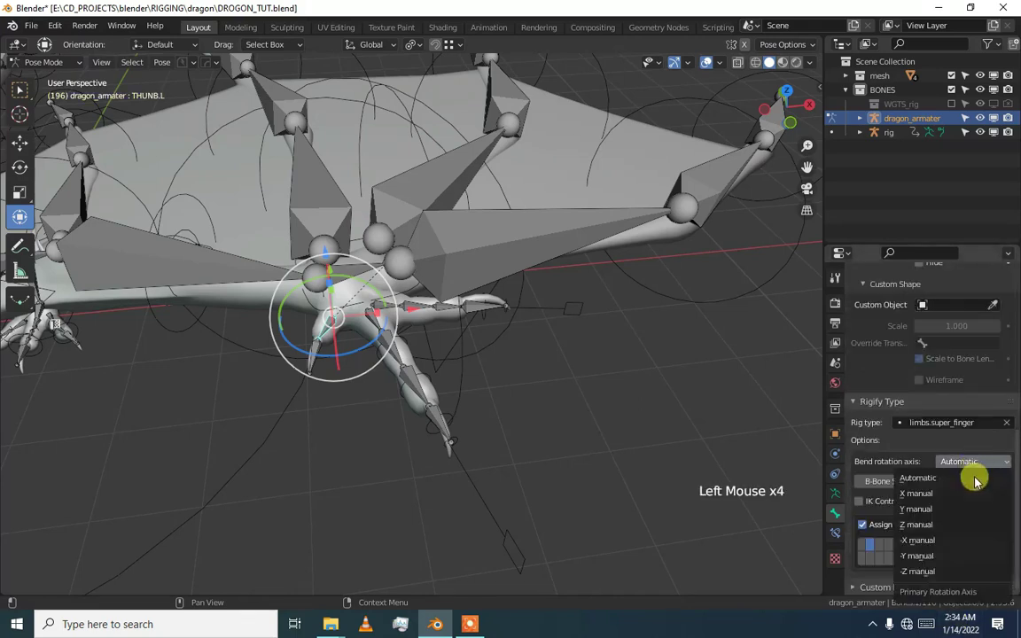
left_click_drag(968, 499, 968, 499)
- Return dragon_armater to Object Mode and regenerate the Rigify rig from it
scroll(491, 427, "down", 2)
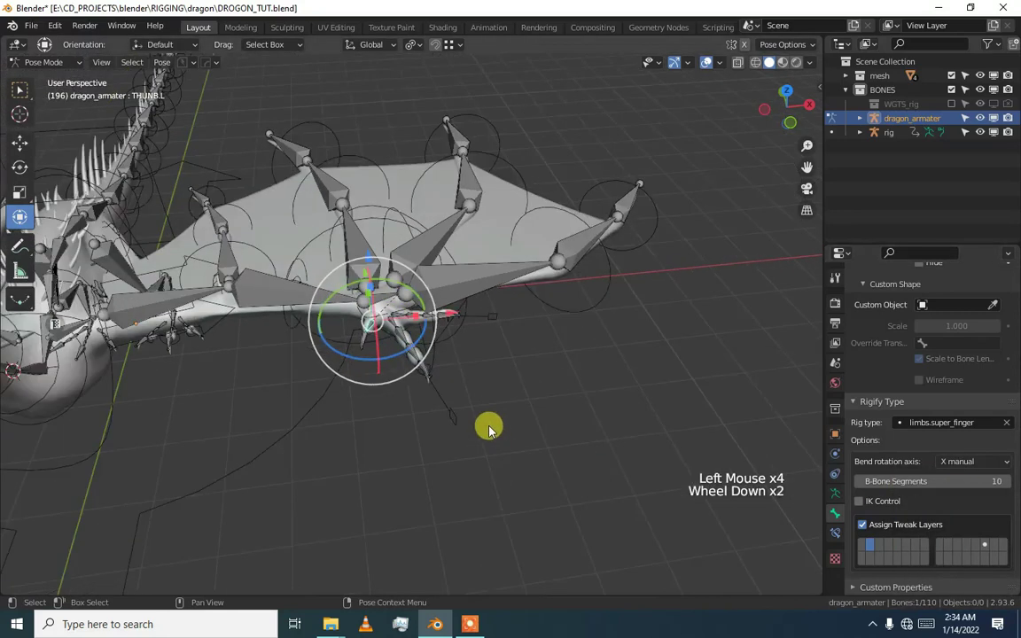
middle_click_drag(490, 426, 524, 416, "ctrl")
key("ctrl+Tab")
key("ctrl+Tab")
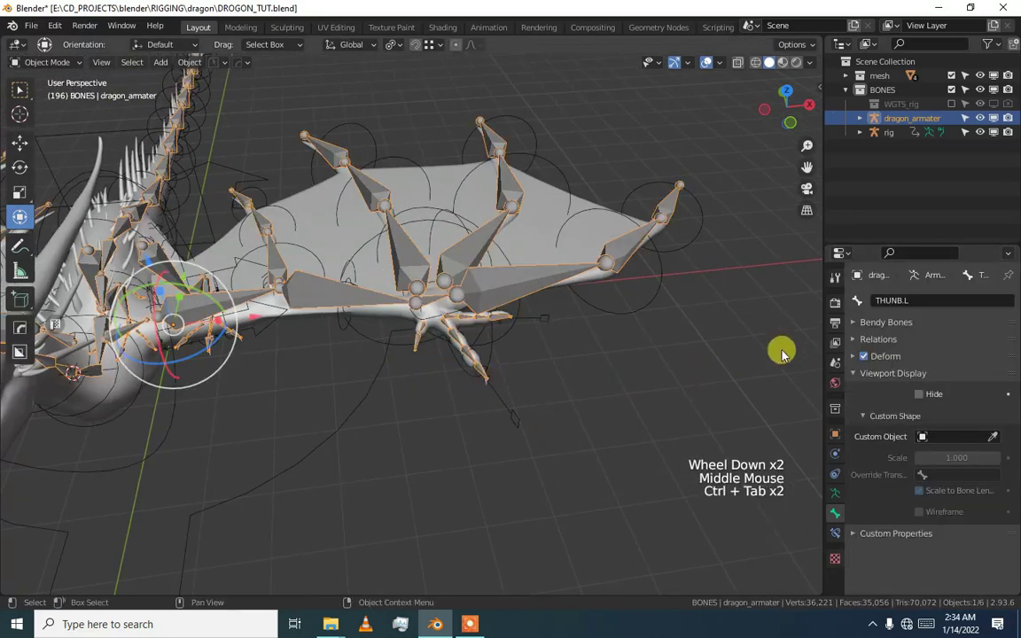
left_click(835, 474)
left_click(835, 494)
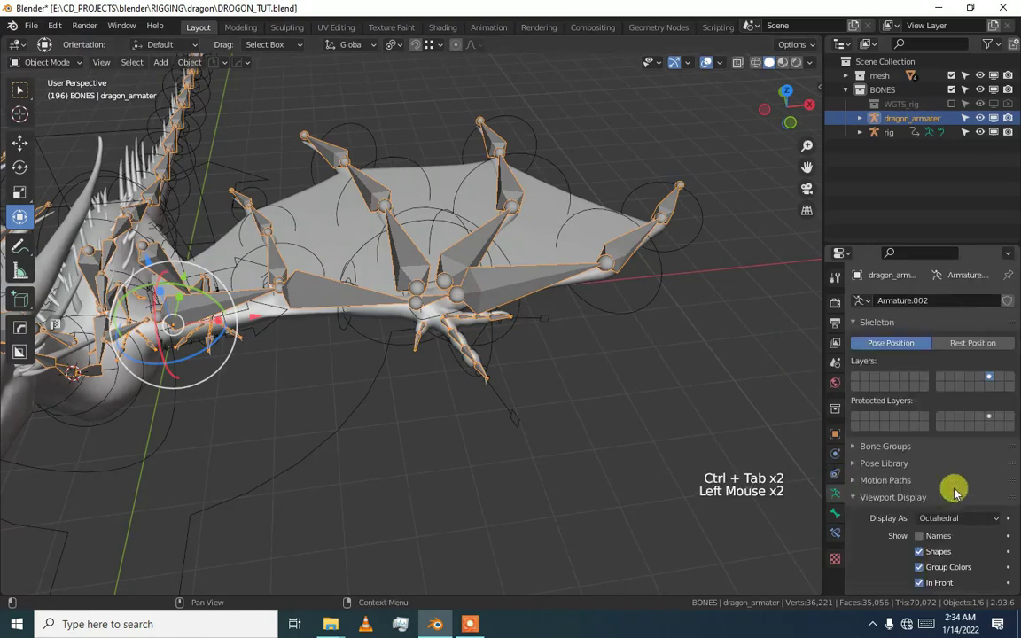
scroll(956, 490, "down", 2)
left_click(956, 545)
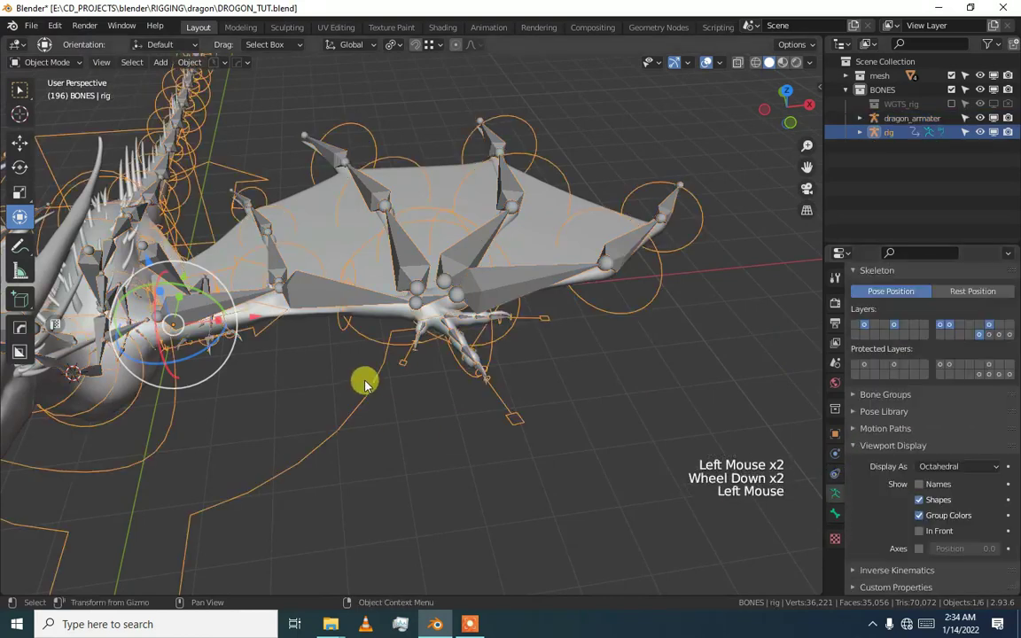
- Examine the regenerated rig's controls and bones along both of the dragon's wings
scroll(449, 383, "up", 3)
middle_click_drag(449, 383, 297, 307)
scroll(392, 364, "down", 2)
scroll(415, 362, "down", 1)
scroll(289, 296, "up", 1)
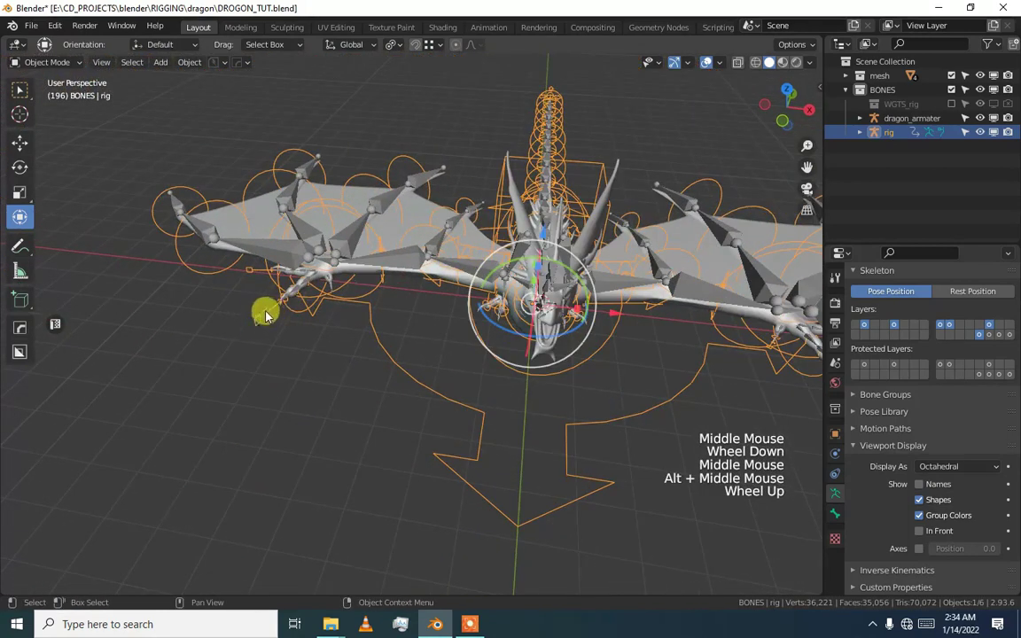
middle_click(290, 341)
middle_click_drag(288, 342, 381, 335)
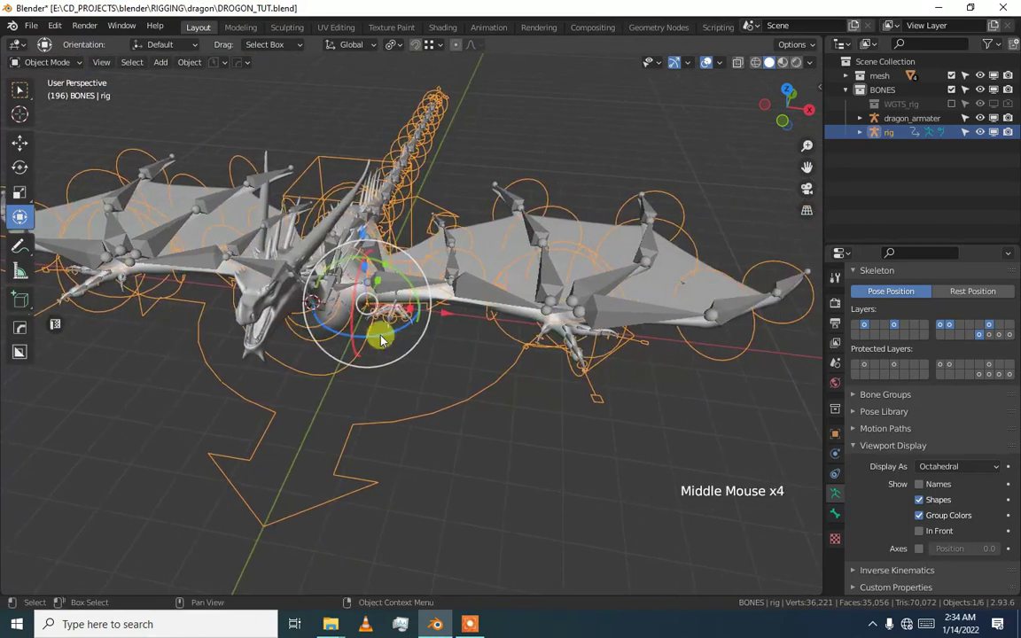
scroll(547, 299, "up", 1)
middle_click_drag(547, 299, 385, 337)
- Put the rig in Pose Mode, try to move the left middle finger control f_MIDDLE.01_master.L, and undo the change
key("ctrl+Tab")
left_click(523, 415)
middle_click_drag(439, 375, 443, 312)
scroll(443, 312, "up", 2)
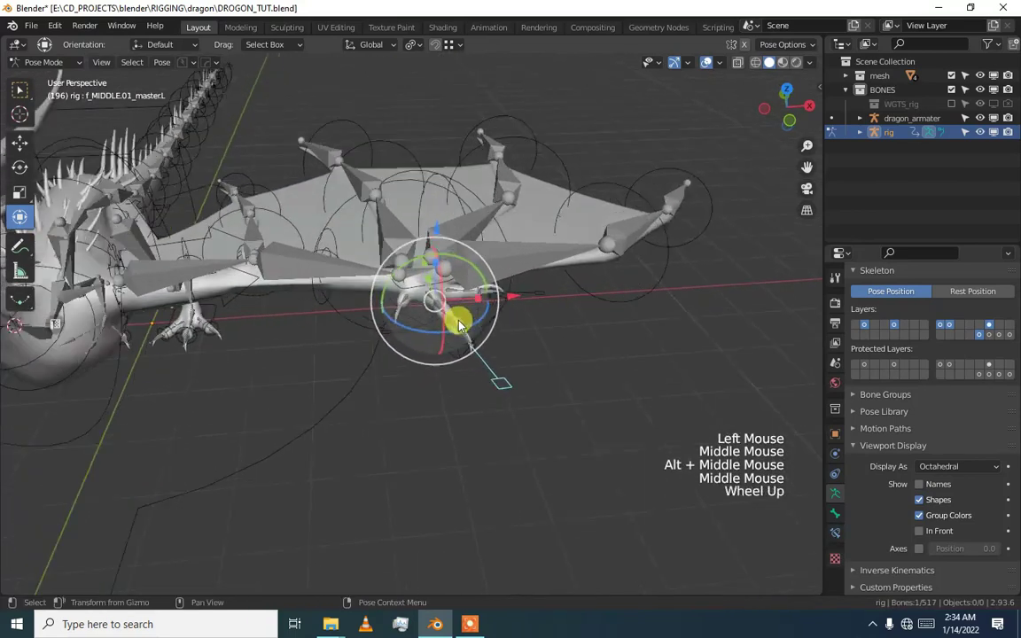
mouse_move(447, 305)
left_mouse_down()
mouse_move(453, 359)
mouse_move(452, 296)
left_mouse_up()
key("ctrl+z")
- Test the left middle finger's curl by scaling f_MIDDLE.01_master.L down to about 0.5, and cancel the scaling
middle_click_drag(451, 296, 483, 274, "alt")
key("s")
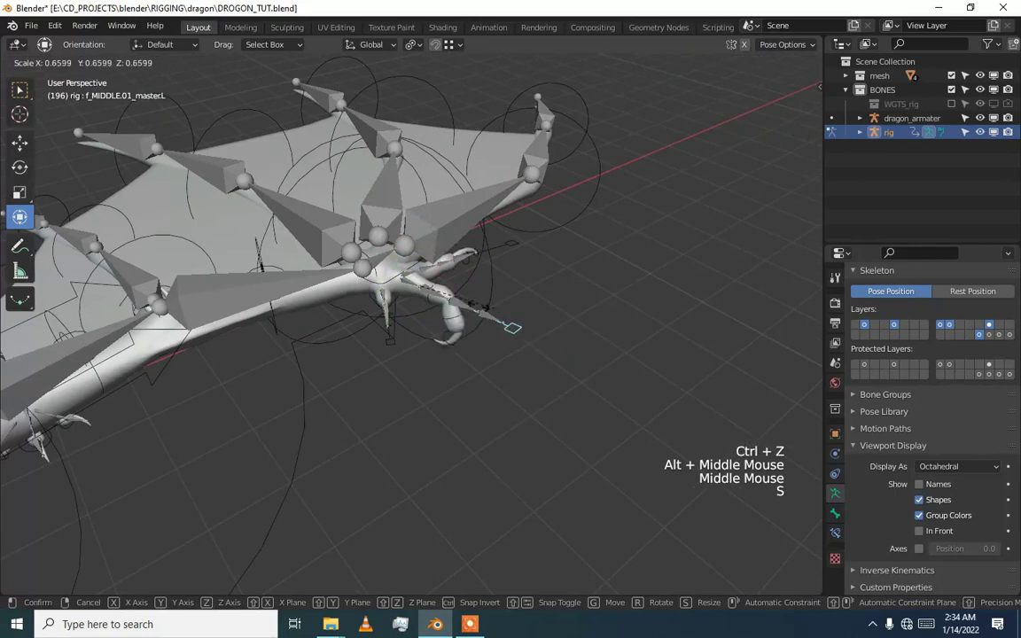
left_click(486, 303)
middle_click_drag(486, 303, 434, 307)
scroll(441, 298, "up", 2)
scroll(439, 301, "up", 2)
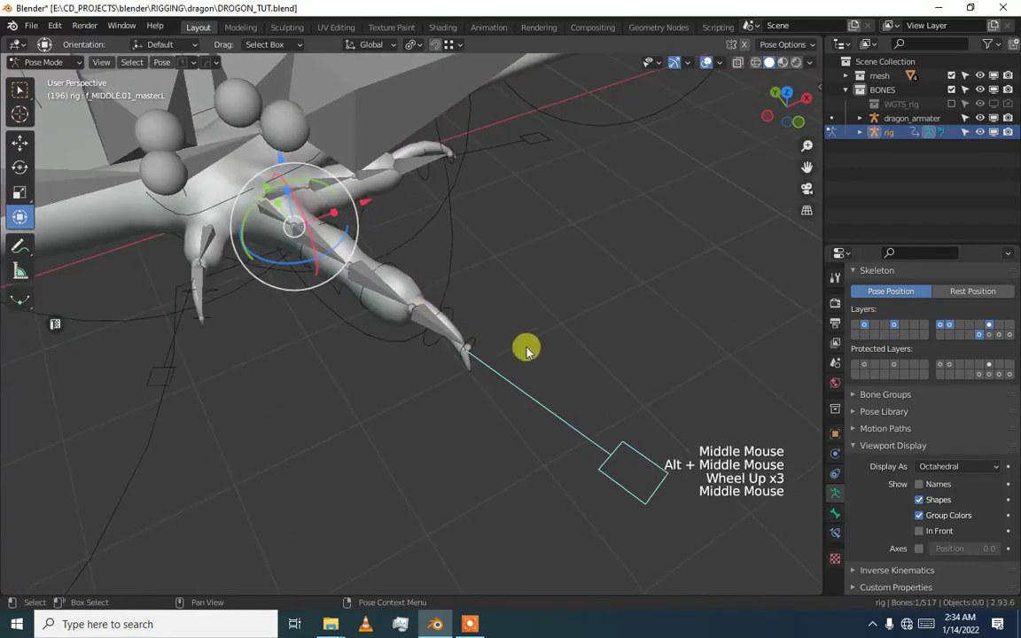
key("s")
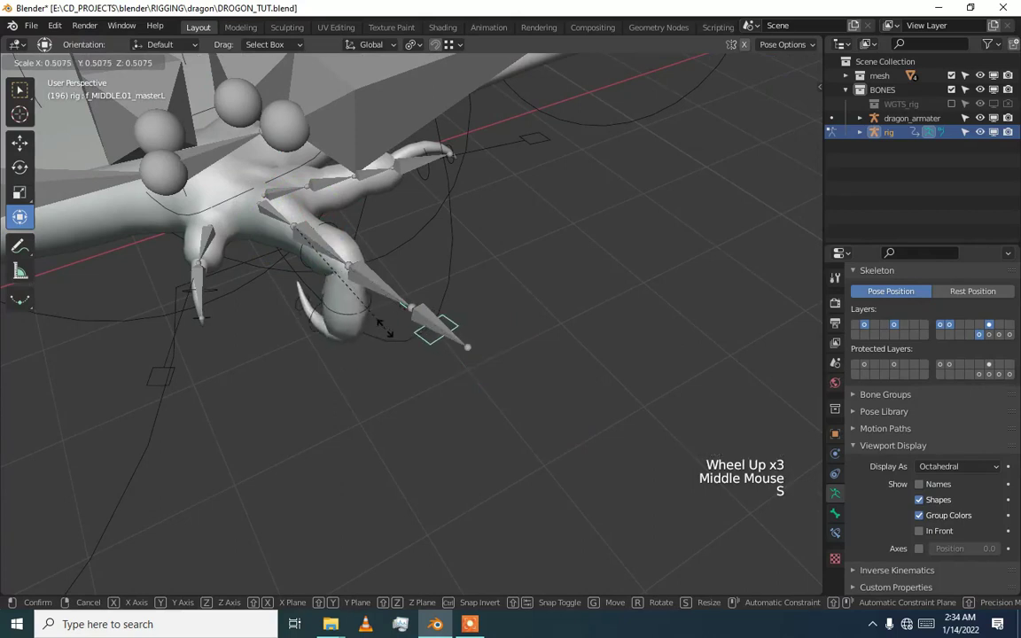
right_click(401, 338)
- Delete the generated rig object from the BONES collection and select the dragon_armater armature
scroll(402, 338, "down", 2)
middle_click_drag(402, 338, 488, 319)
key("a")
scroll(510, 321, "down", 2)
scroll(483, 285, "down", 2)
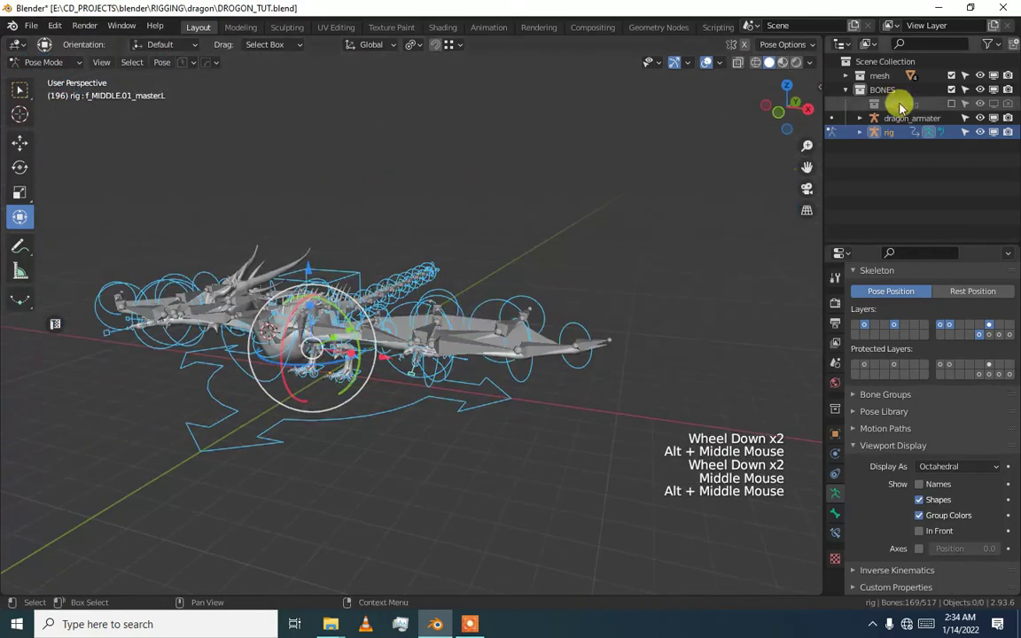
left_click(895, 134)
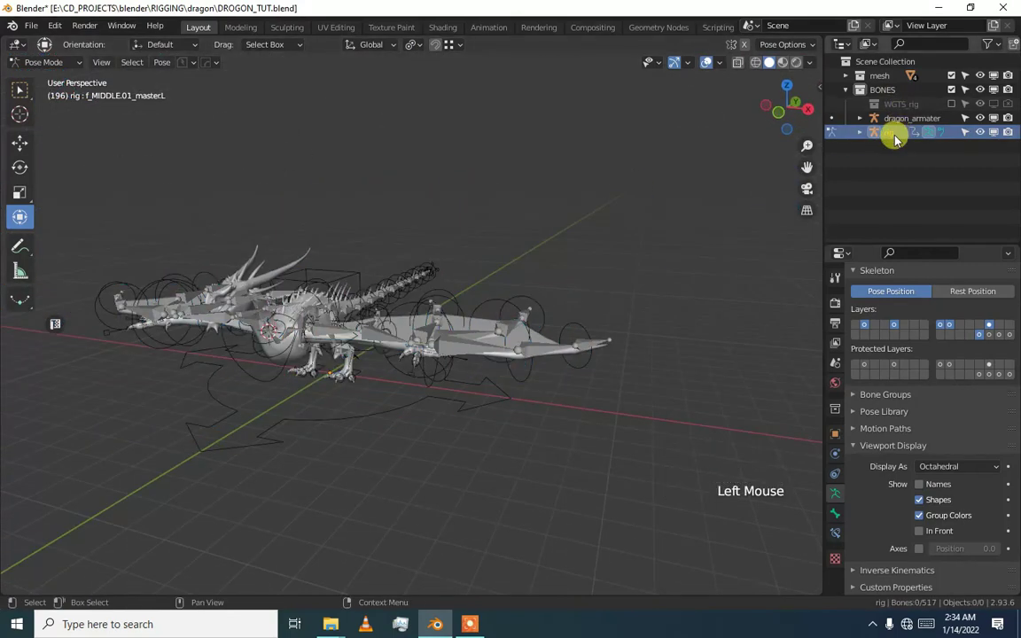
key("Delete")
middle_click_drag(582, 300, 413, 348)
scroll(246, 315, "up", 1)
left_click(249, 321)
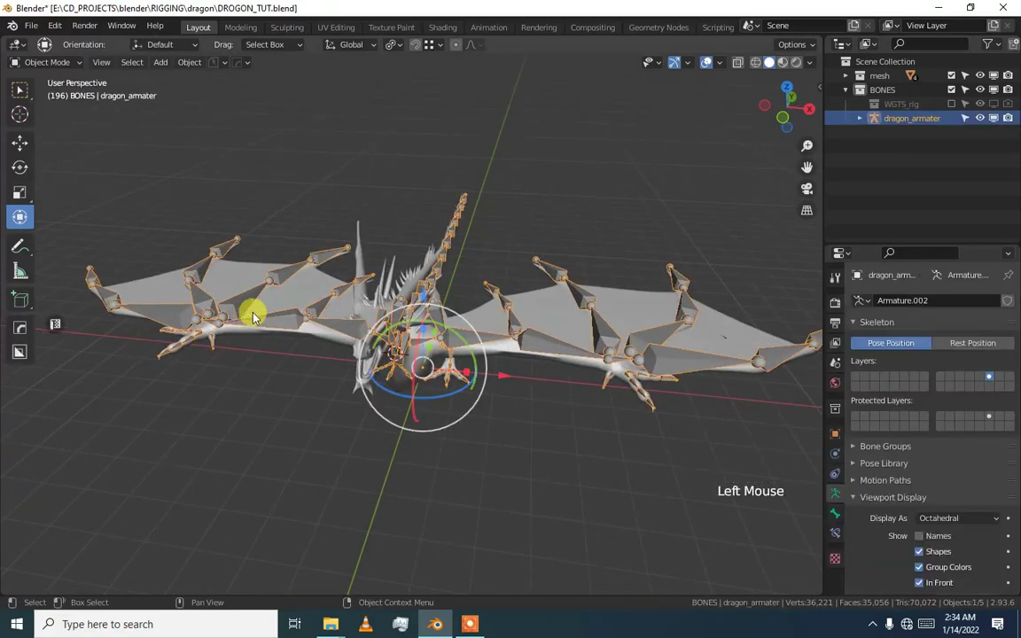
- Examine how the dragon_armater bones fit the dragon's head, open jaw and neck from the side
middle_click_drag(474, 326, 337, 319, "alt")
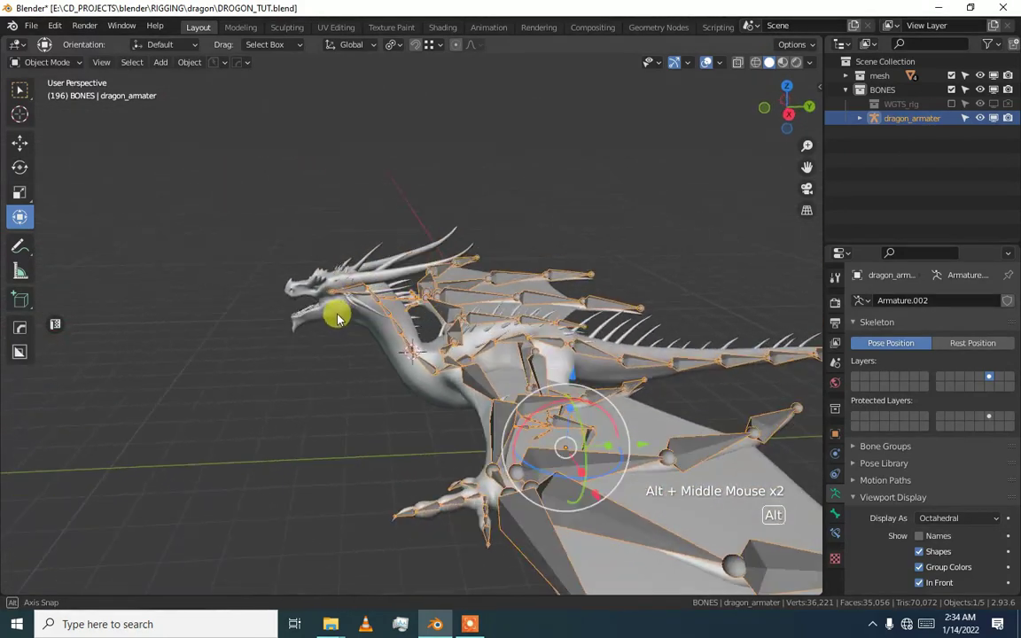
middle_click_drag(335, 400, 439, 366)
scroll(454, 396, "up", 2)
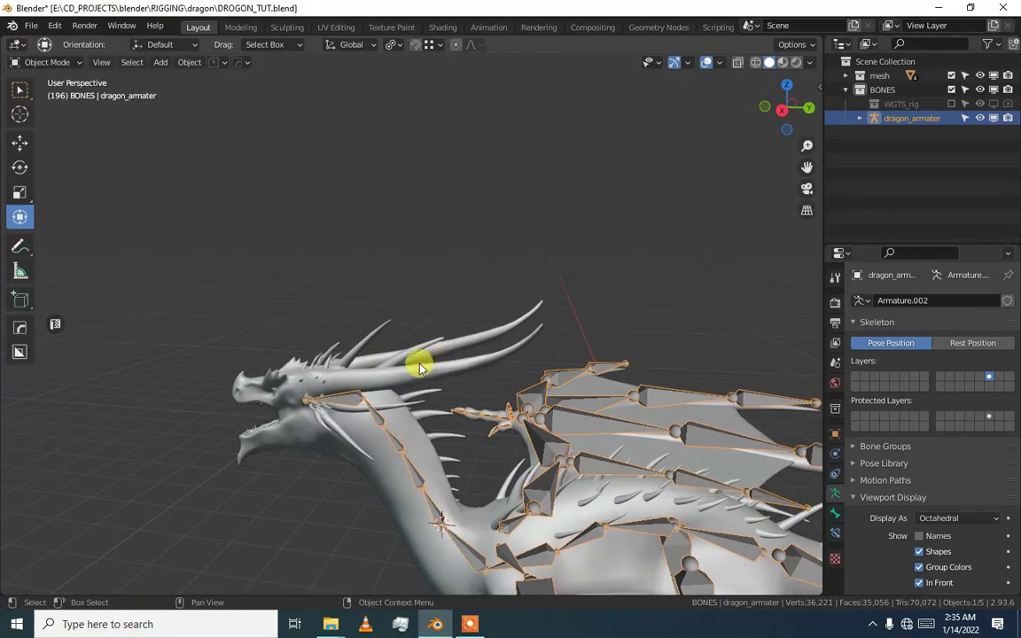
middle_click_drag(414, 399, 323, 393)
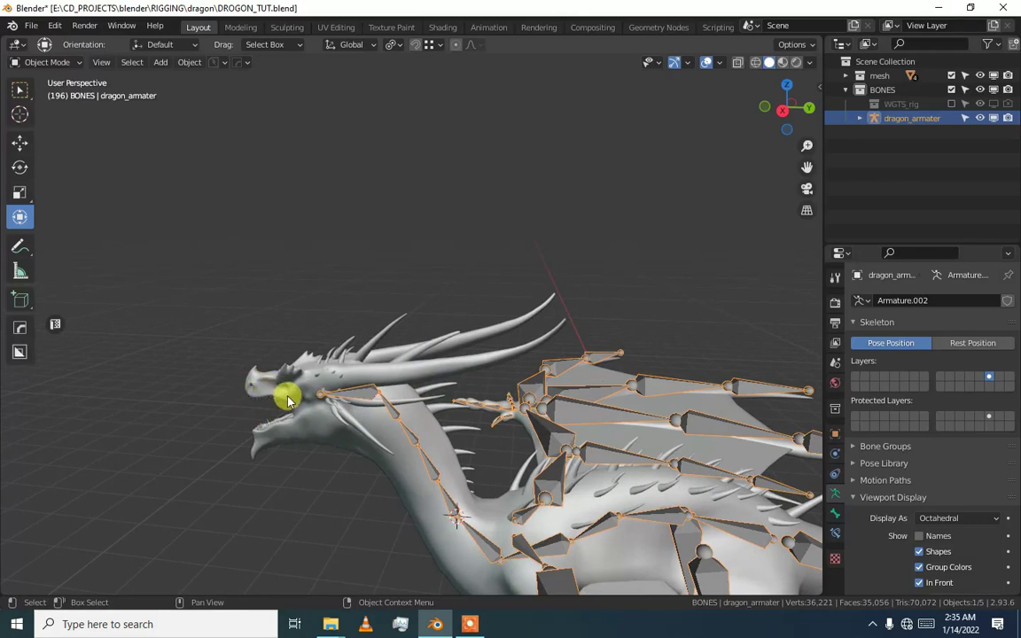
middle_click_drag(363, 484, 437, 422)
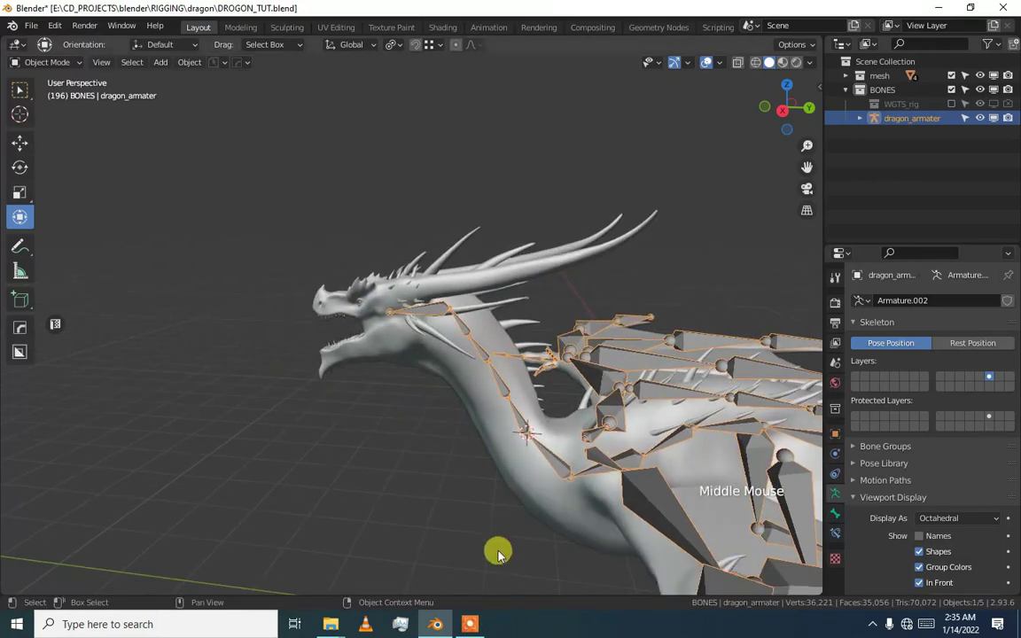
left_click(470, 621)
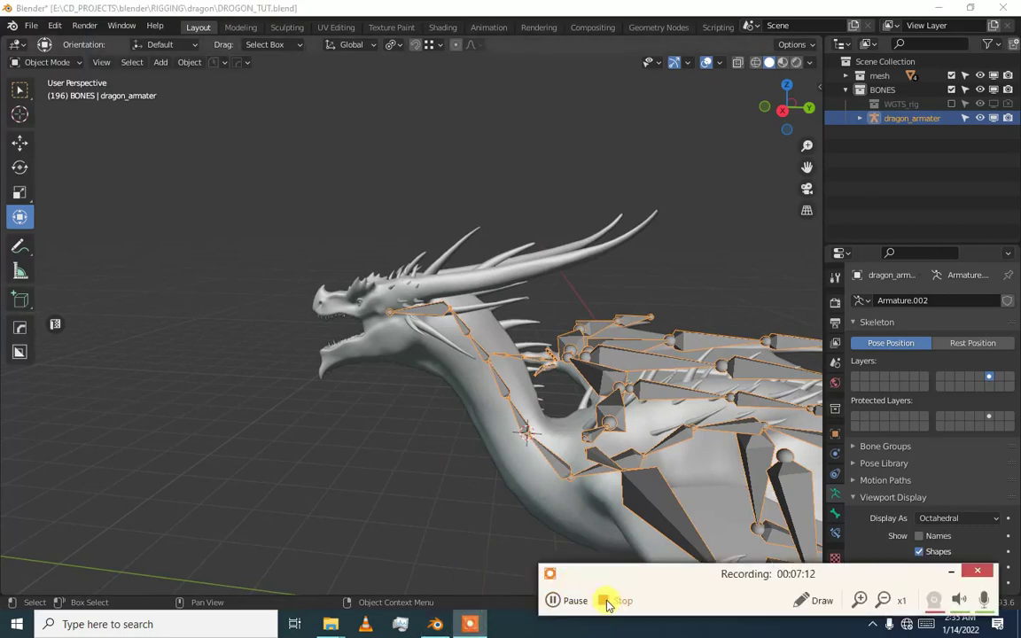